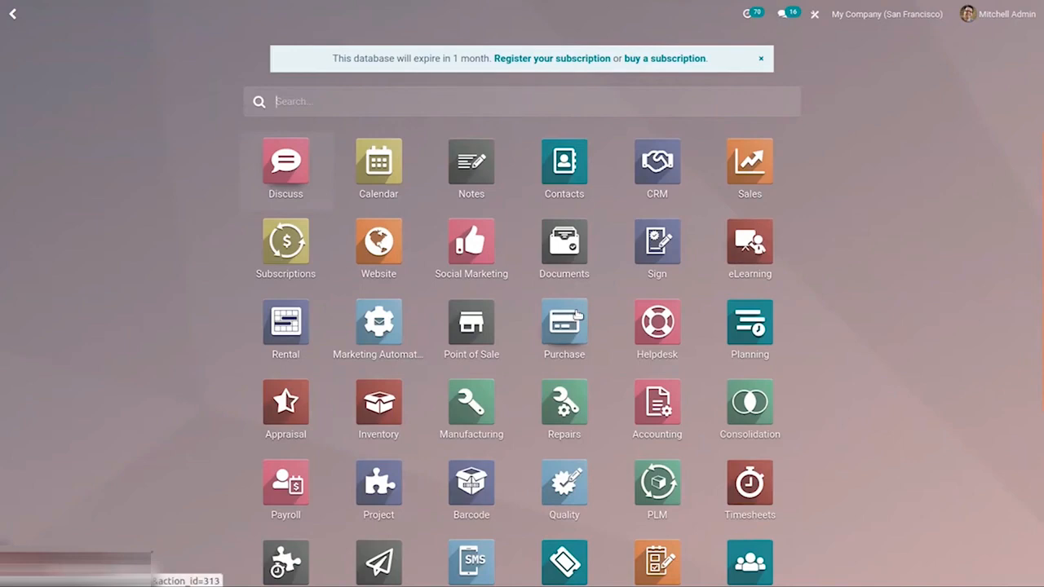
# Step: Search the installed apps for "pl" and open PLM
pyautogui.write('pl')
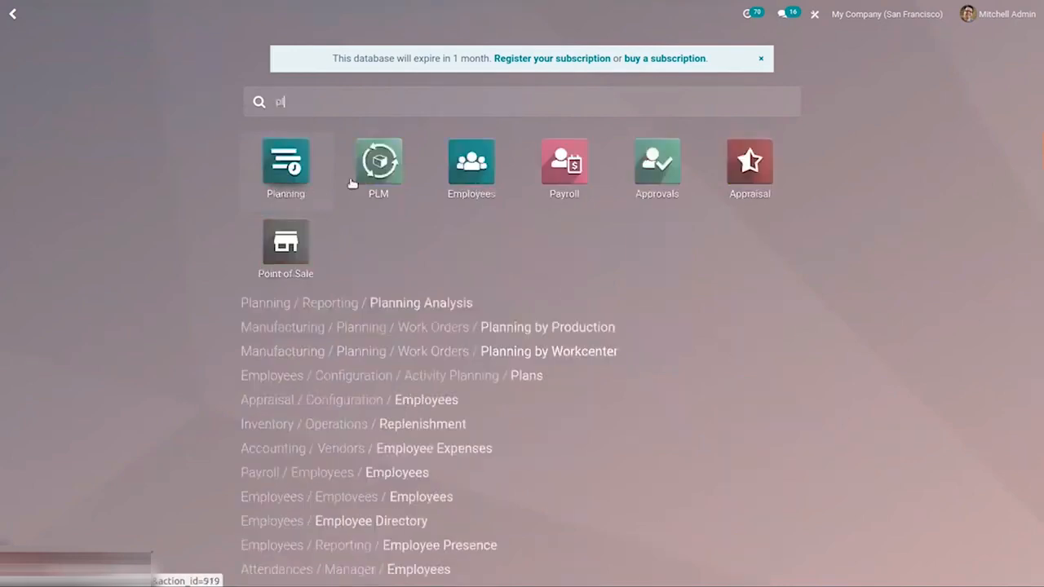
pyautogui.click(380, 151)
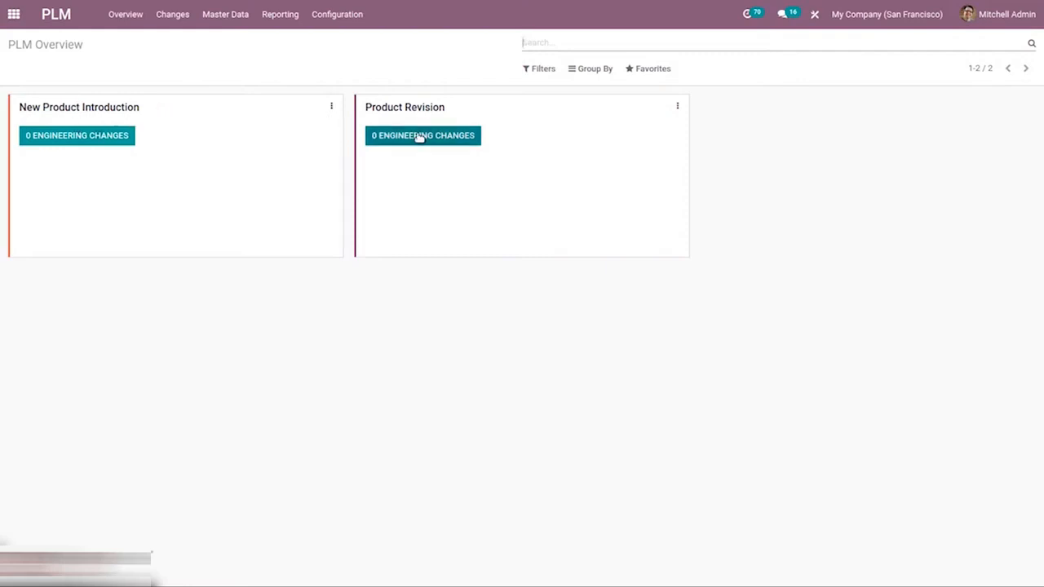
# Step: View the ECO types, examine the New Product Introduction type, and return to the PLM overview
pyautogui.click(334, 19)
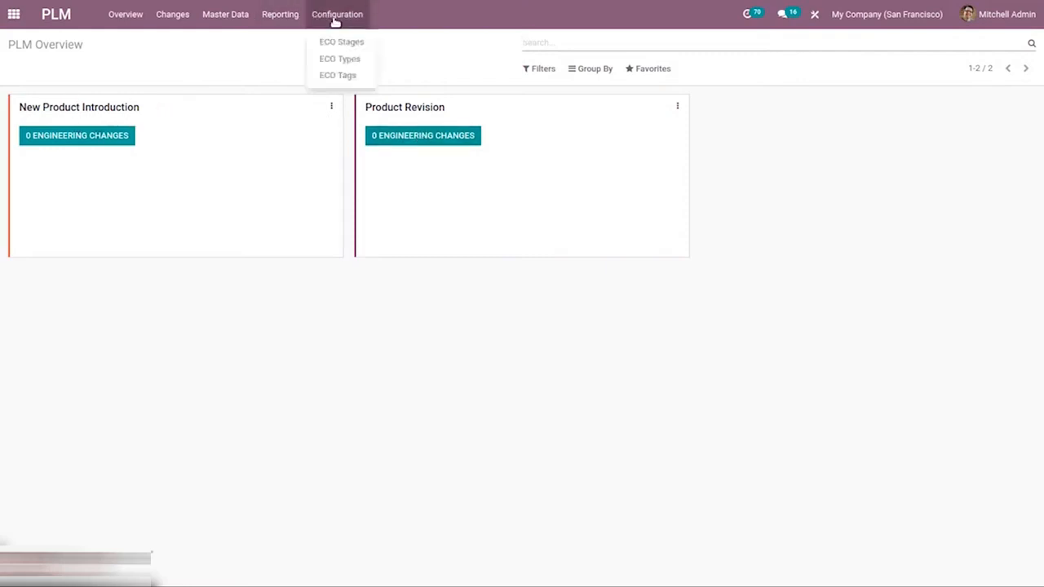
pyautogui.click(353, 62)
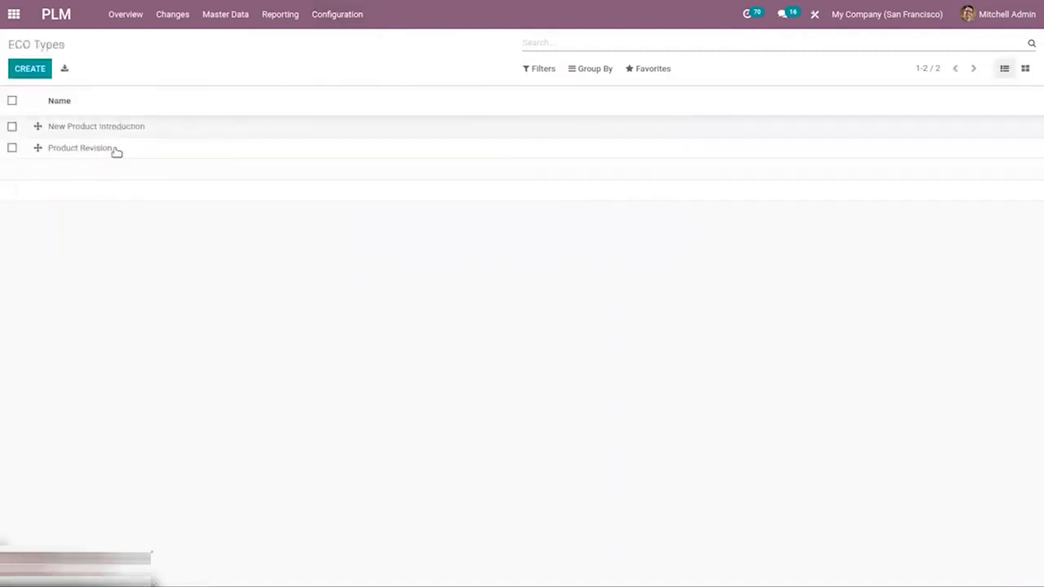
pyautogui.click(86, 136)
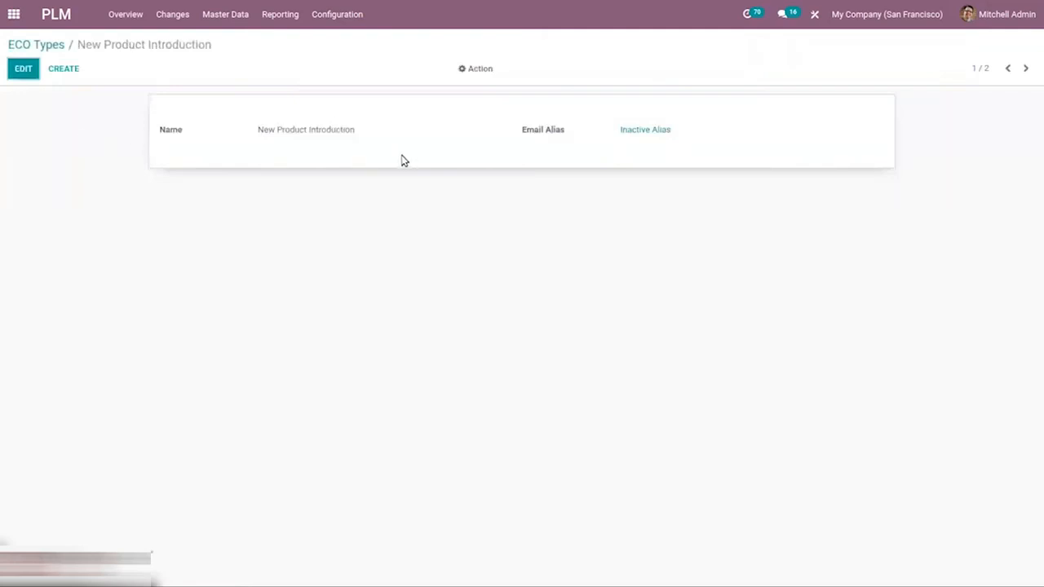
pyautogui.click(26, 45)
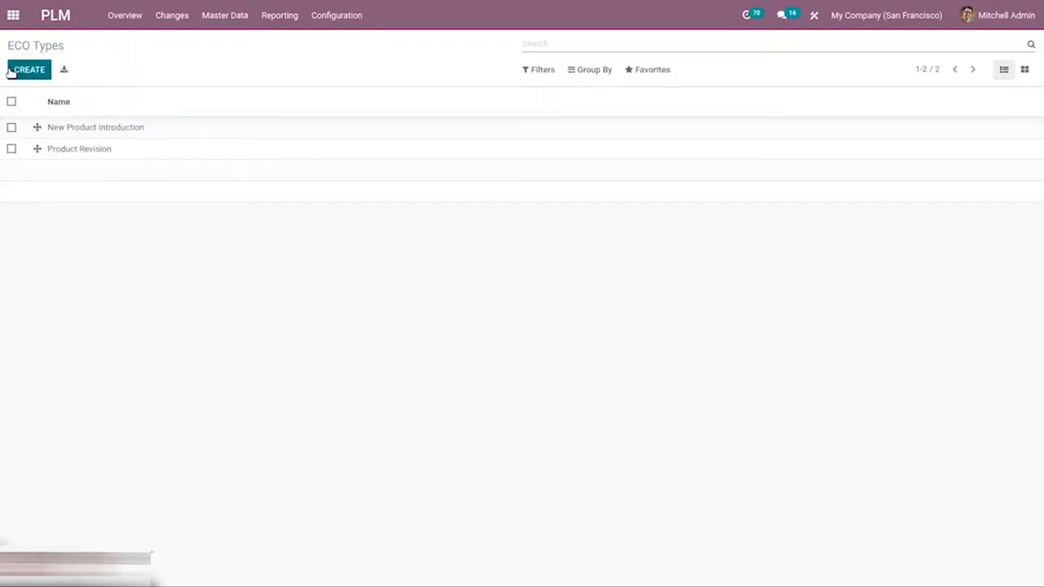
pyautogui.click(122, 11)
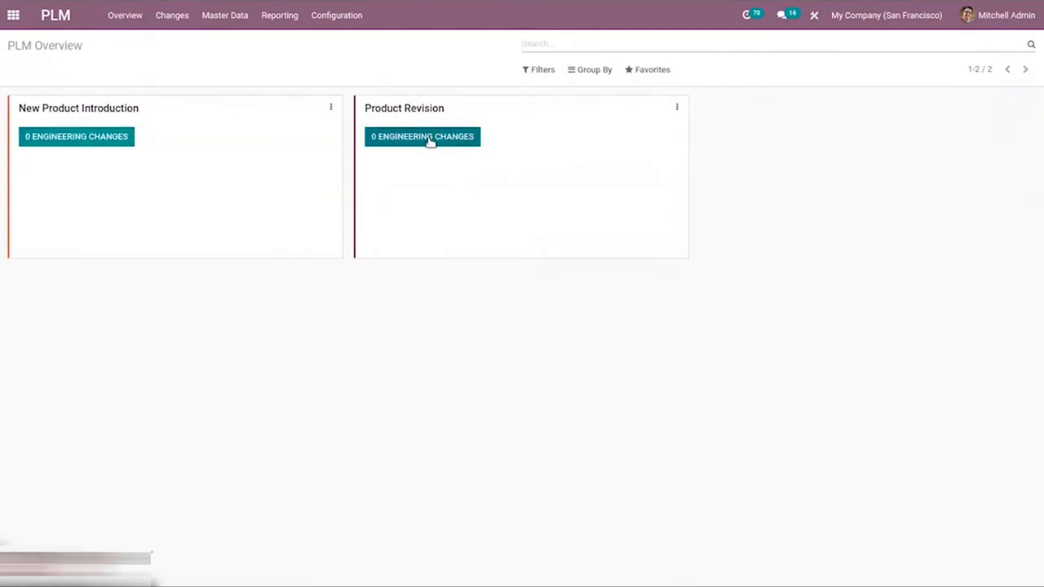
# Step: Look through the configured ECO stages and ECO tags, and return to the PLM overview without adding a tag
pyautogui.click(329, 14)
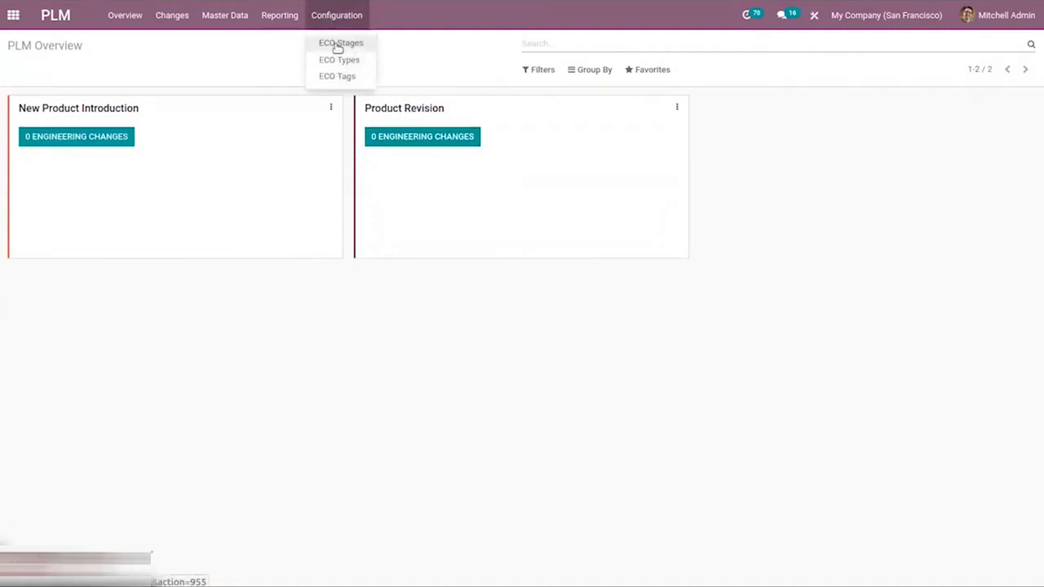
pyautogui.click(337, 46)
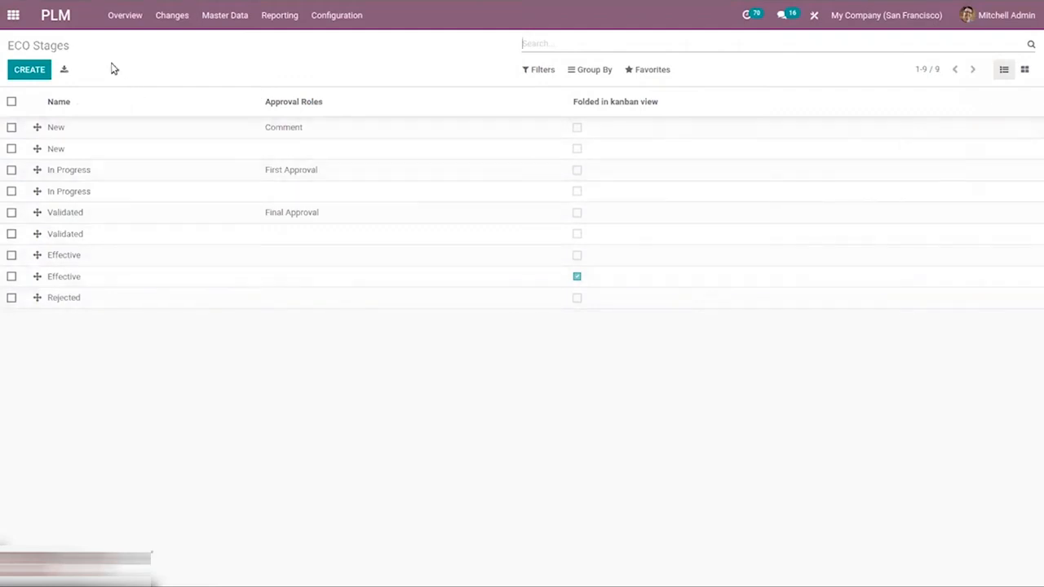
pyautogui.click(336, 16)
pyautogui.click(348, 78)
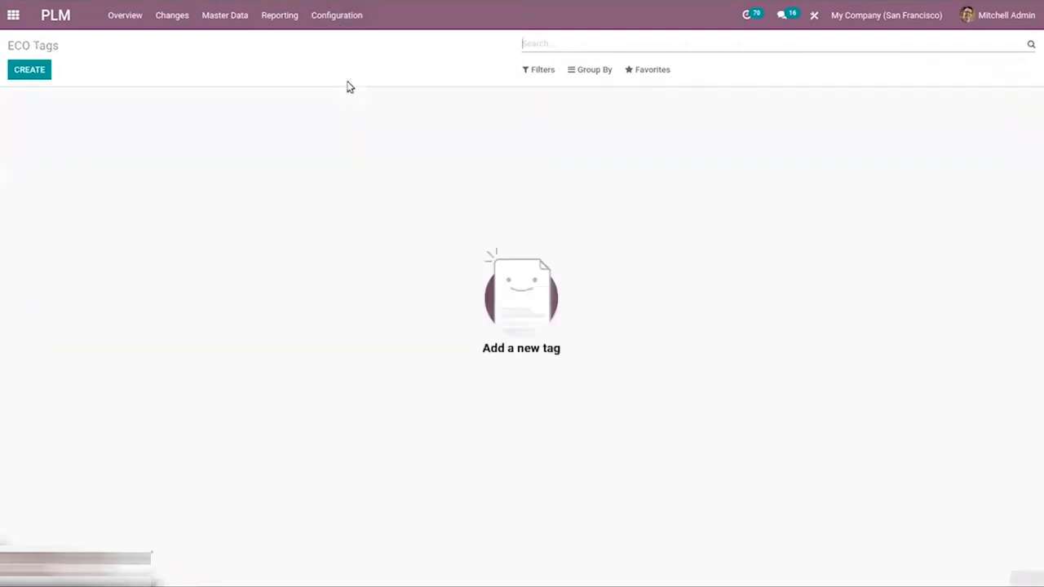
pyautogui.click(23, 71)
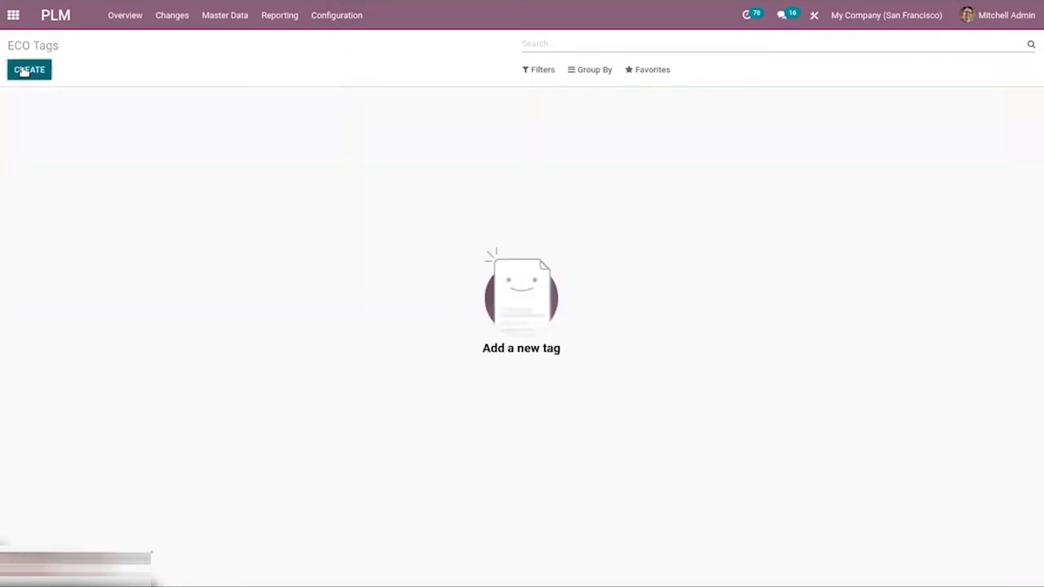
pyautogui.click(122, 15)
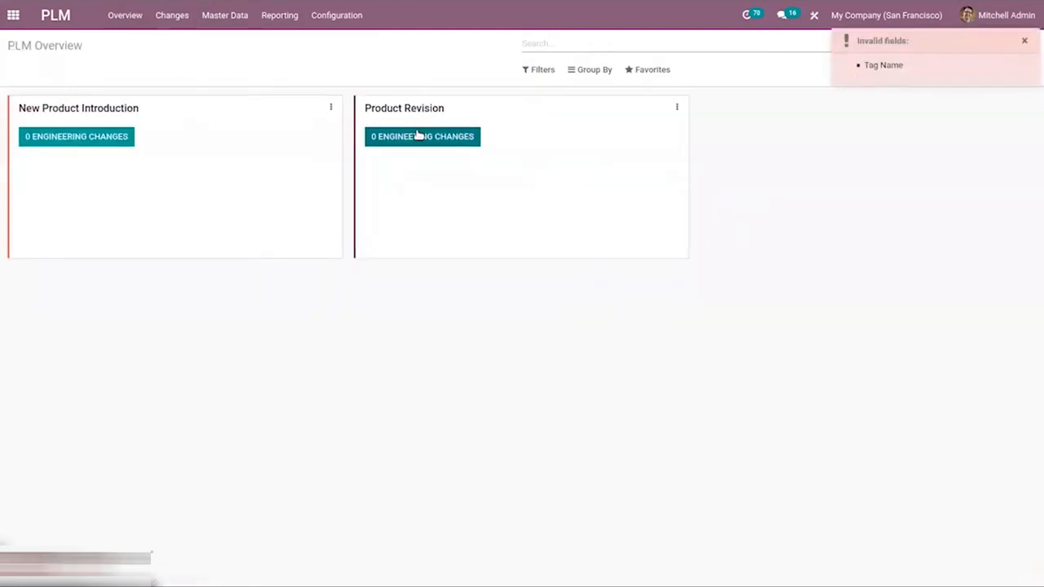
# Step: Open the Product Revision engineering changes, check the Comment role's approval type options in the New stage, and save the stage
pyautogui.click(451, 137)
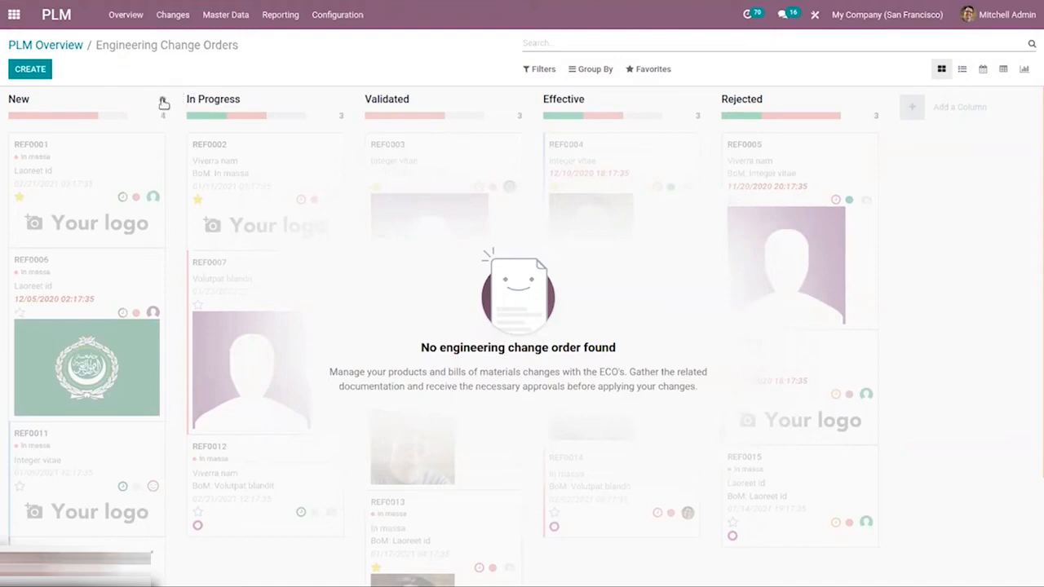
pyautogui.click(163, 102)
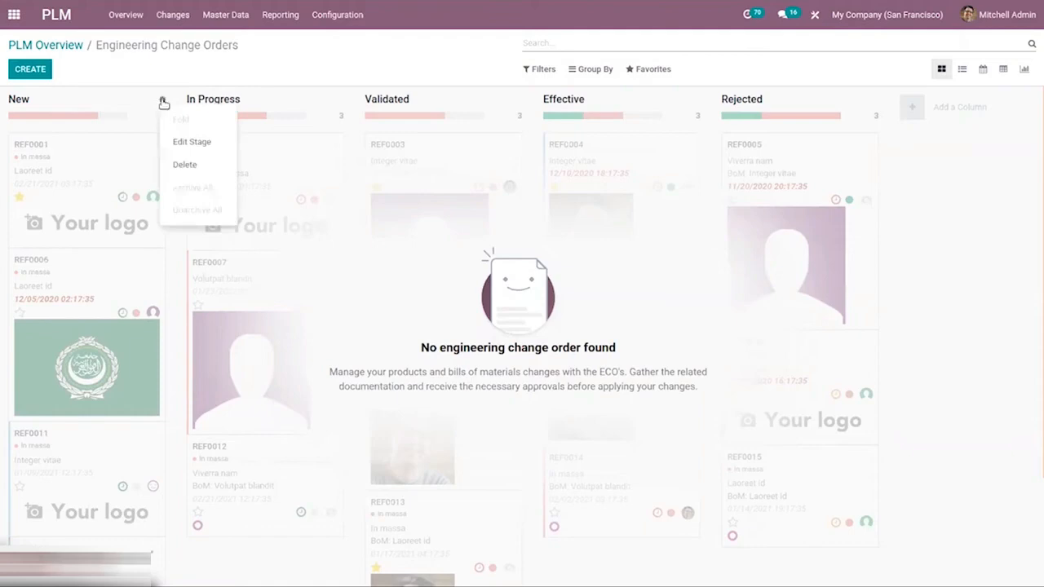
pyautogui.click(180, 143)
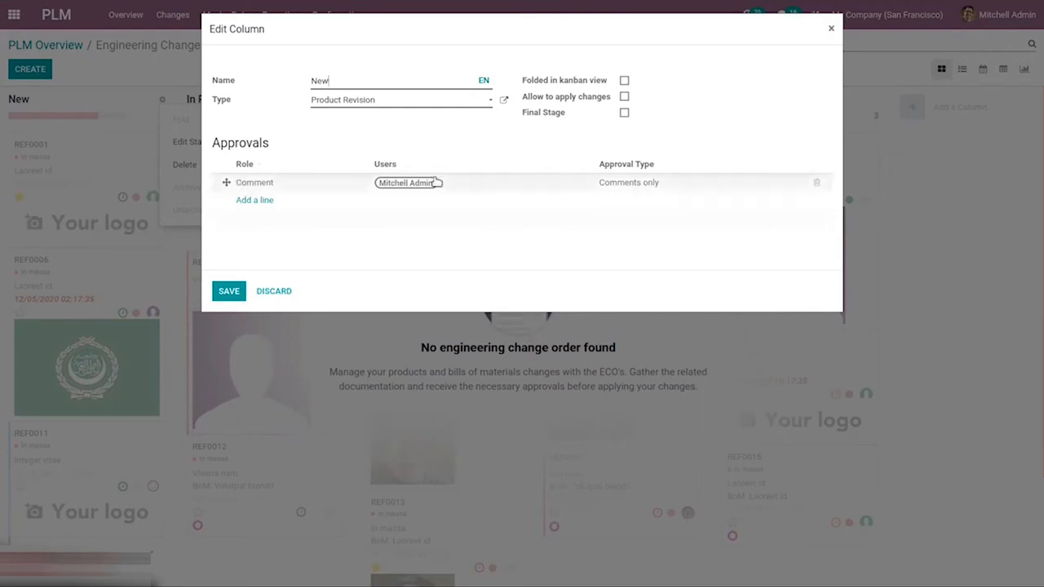
pyautogui.click(641, 183)
pyautogui.click(640, 182)
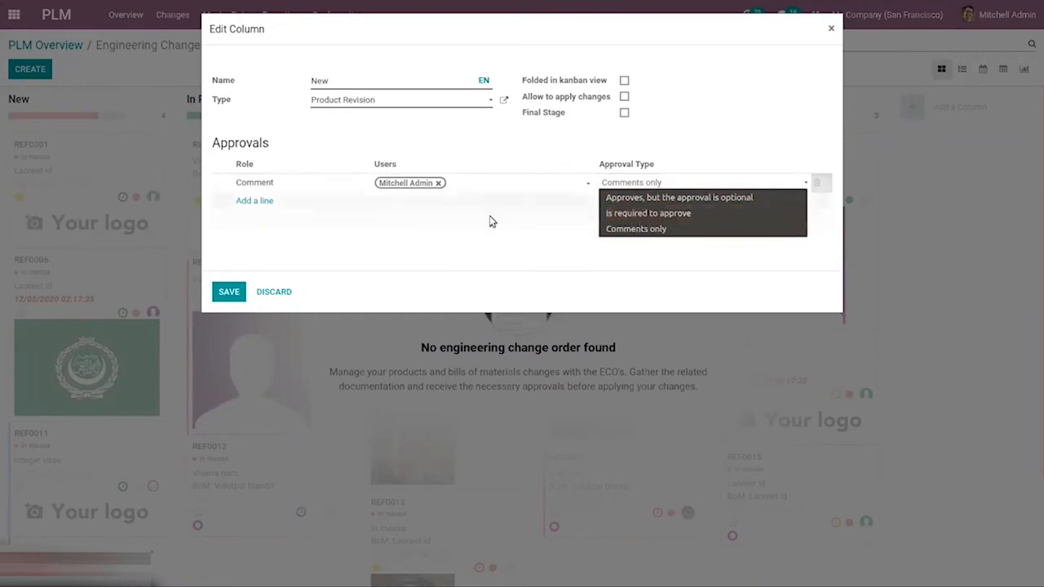
pyautogui.click(467, 224)
pyautogui.click(235, 295)
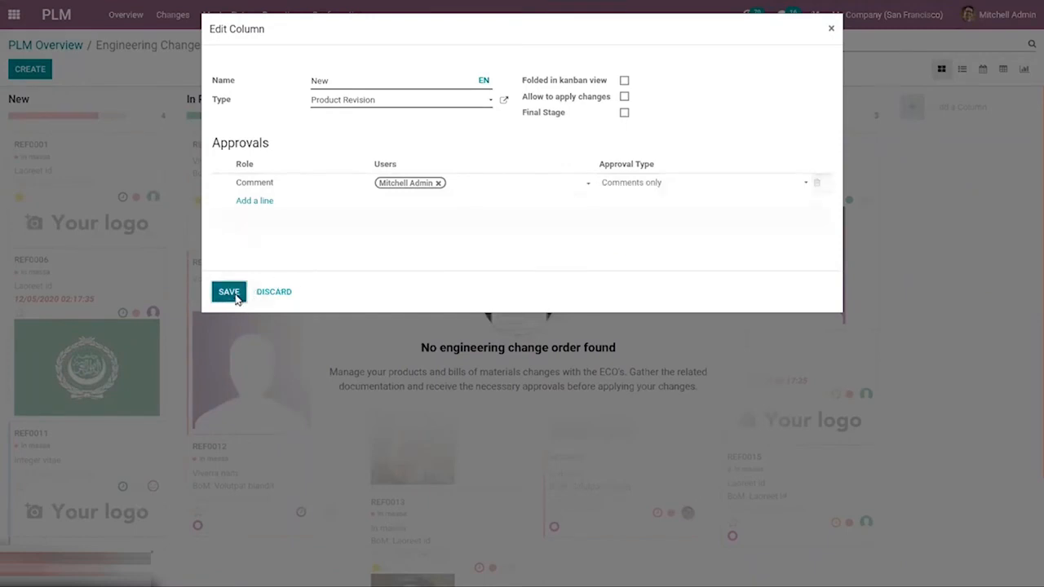
# Step: Review the In Progress stage's approval role, users and approval type, and close its settings
pyautogui.click(341, 102)
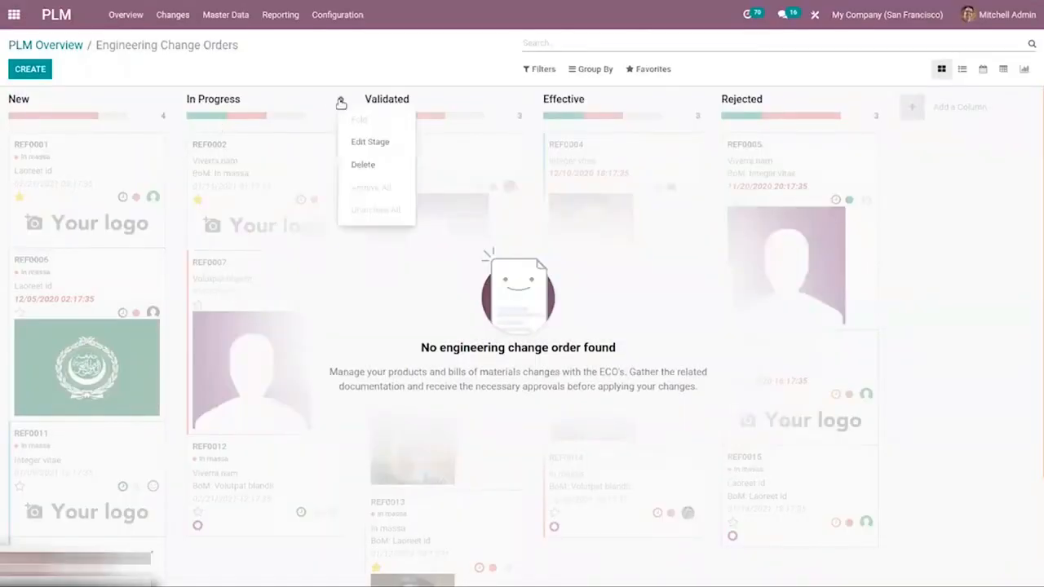
pyautogui.click(359, 142)
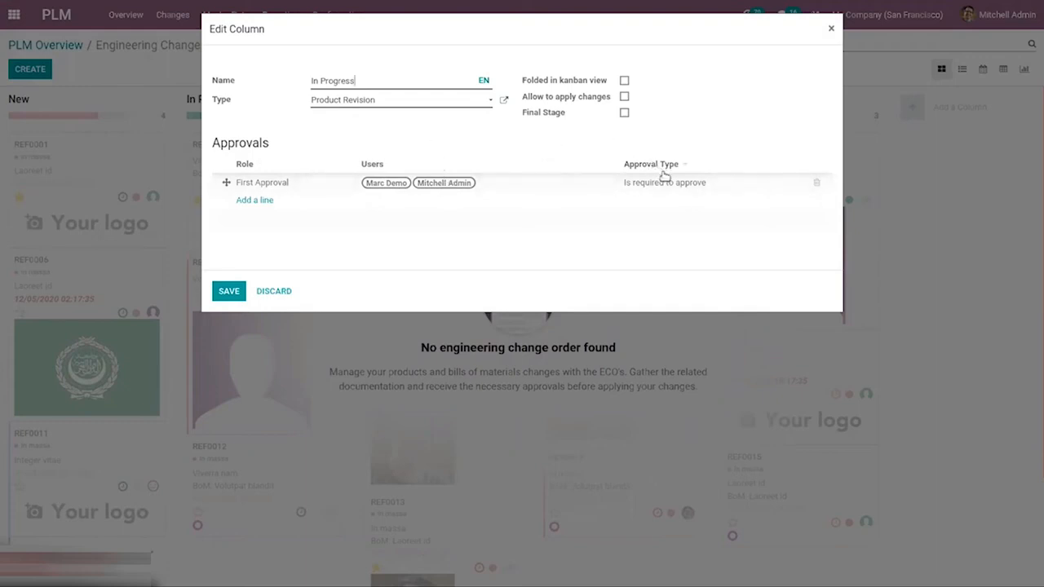
pyautogui.click(228, 291)
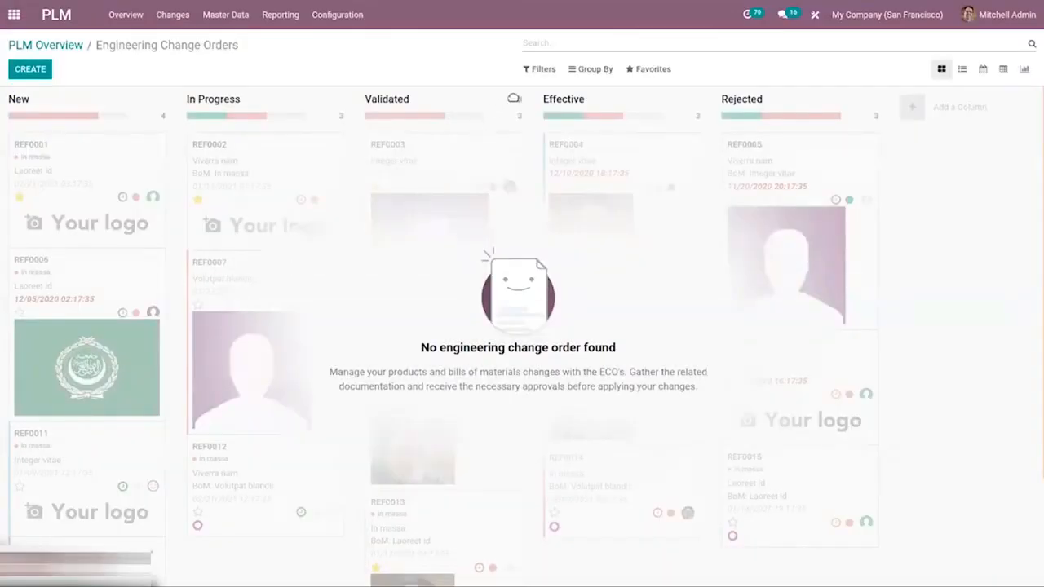
# Step: Review the Validated stage's final approval settings and its Allow to apply changes option
pyautogui.click(518, 100)
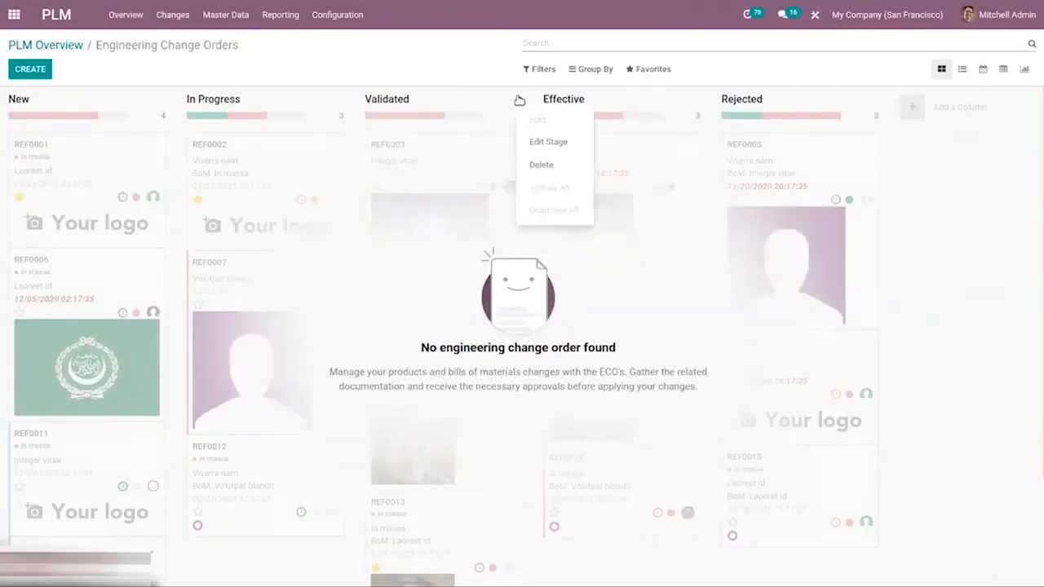
pyautogui.click(548, 143)
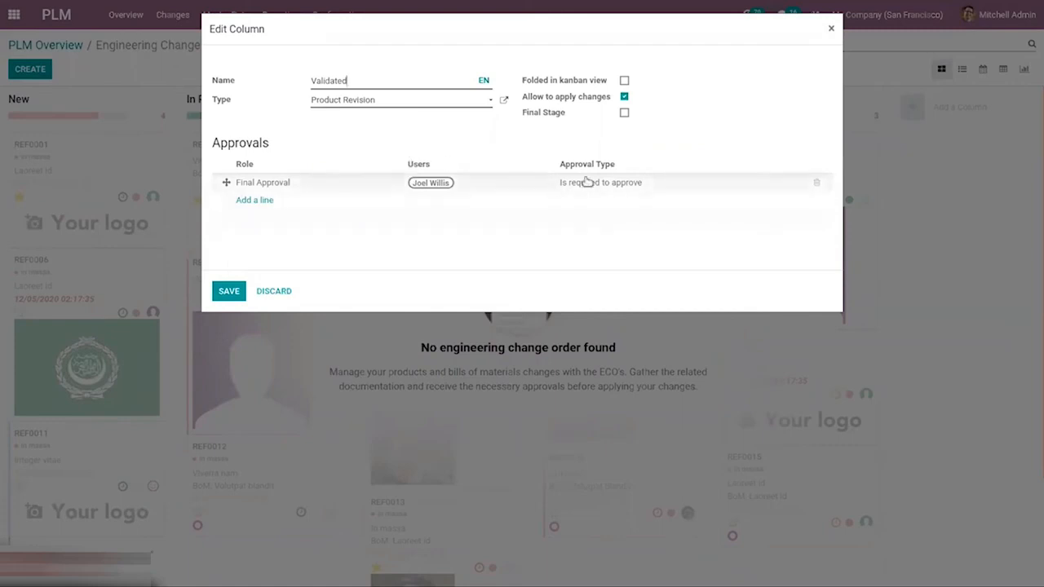
pyautogui.click(231, 292)
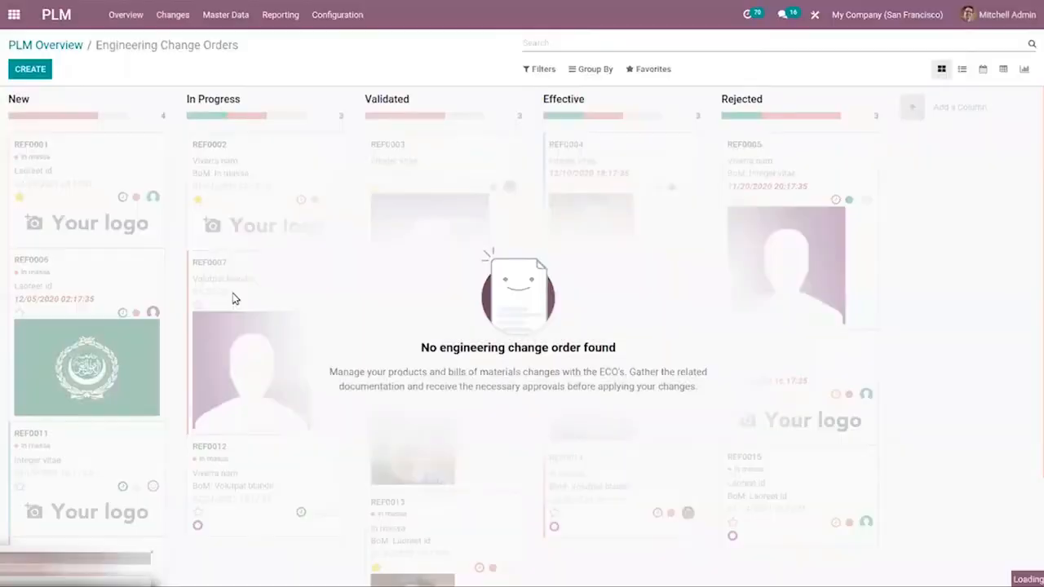
pyautogui.click(519, 99)
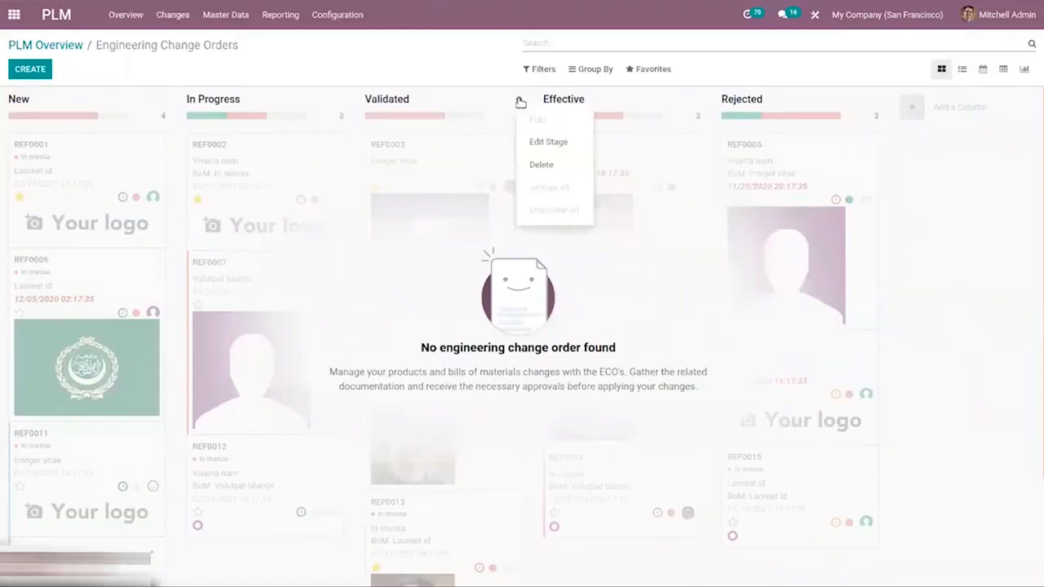
pyautogui.click(544, 141)
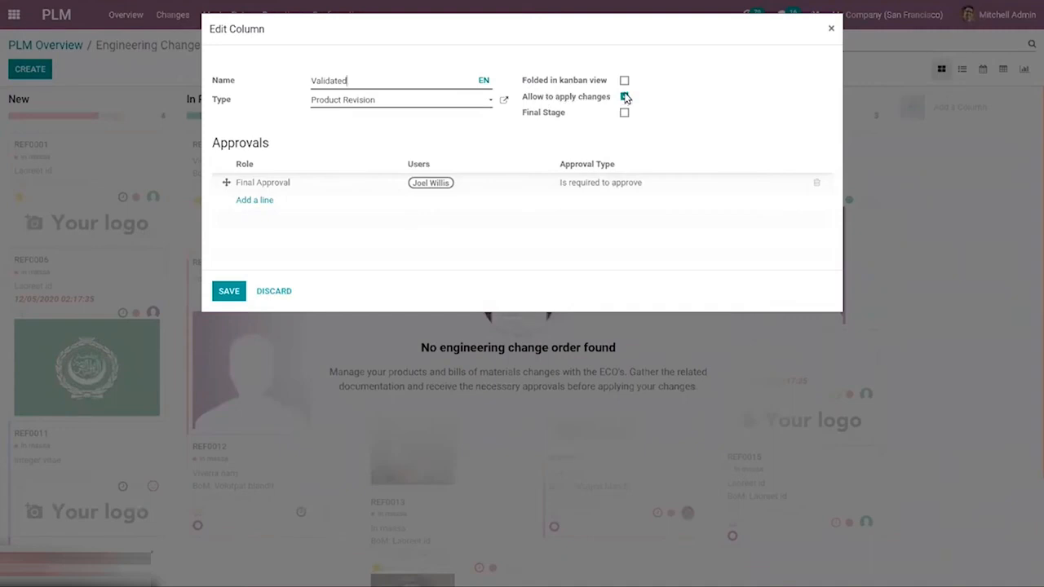
pyautogui.click(231, 292)
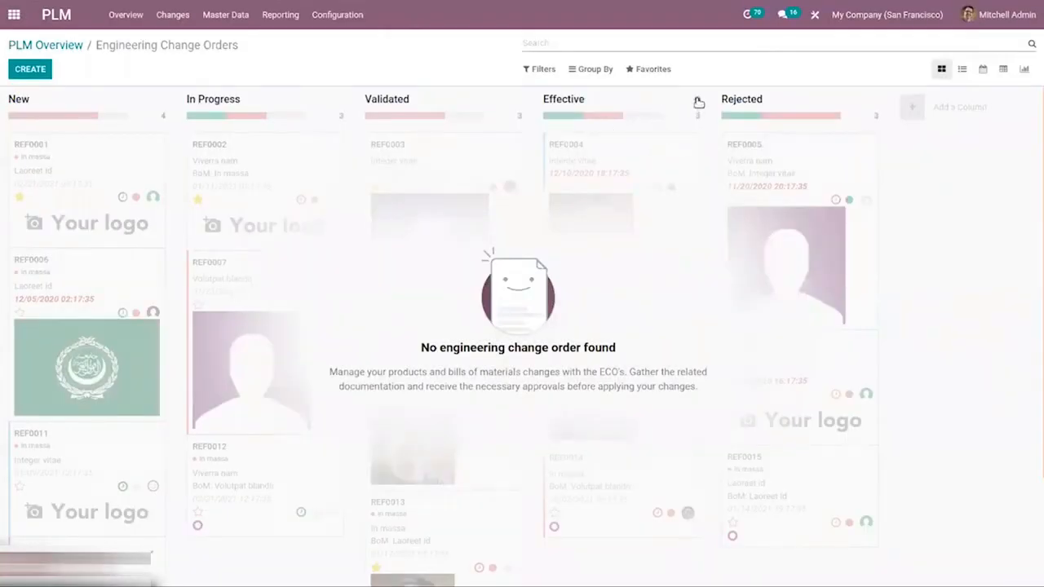
# Step: Review the Effective stage's Final Stage option and approvals, and discard the dialog
pyautogui.click(698, 102)
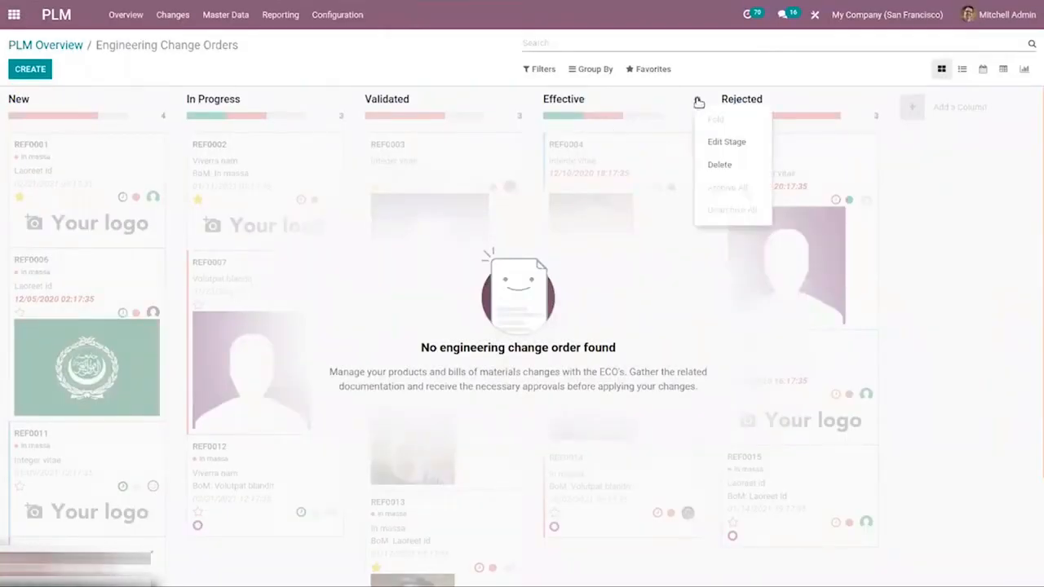
pyautogui.click(726, 145)
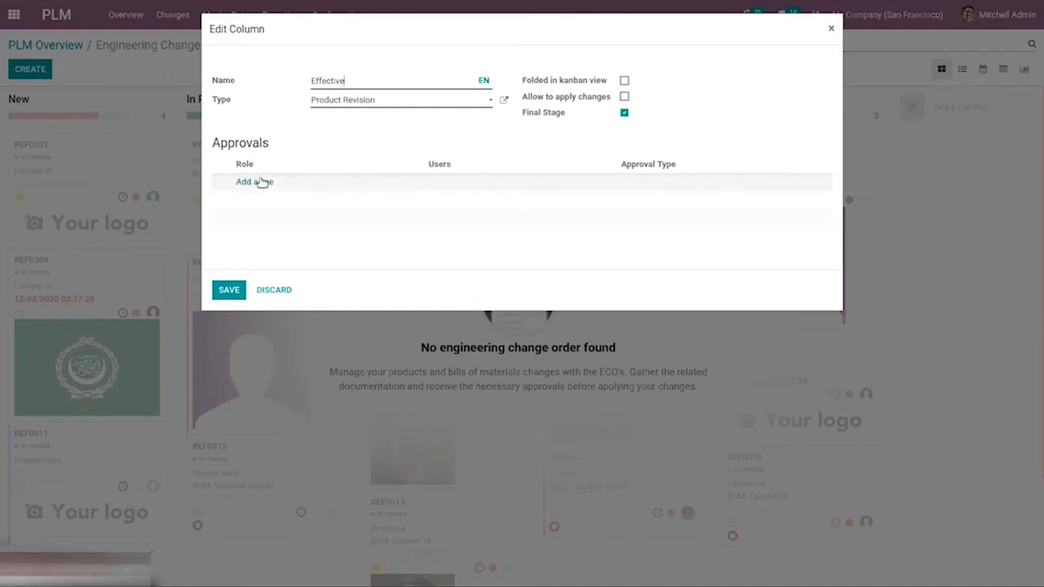
pyautogui.click(274, 290)
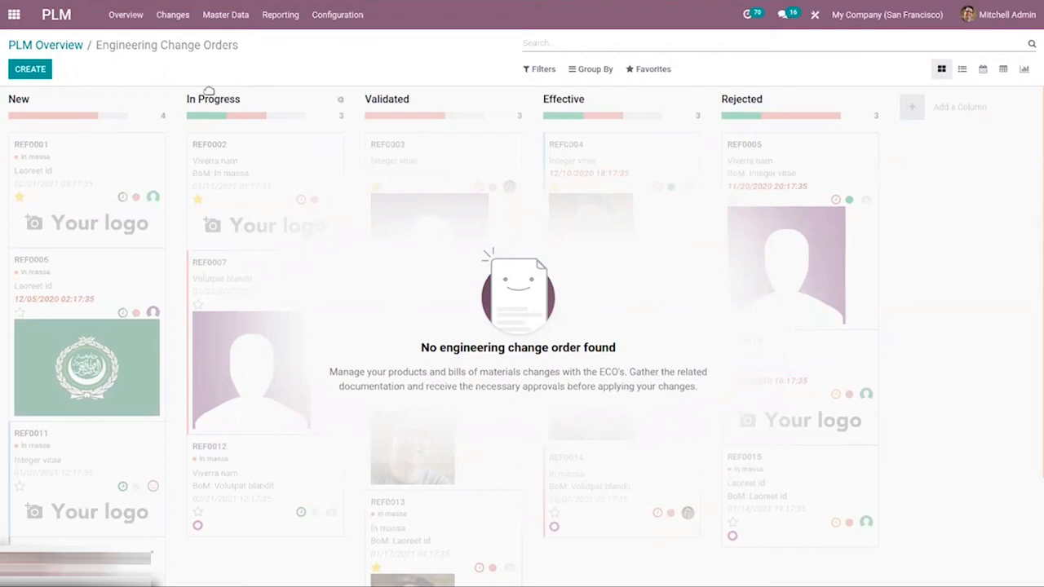
# Step: Create an engineering change order with the short summary "Leg Replacement", keeping its type as Product Revision
pyautogui.click(30, 70)
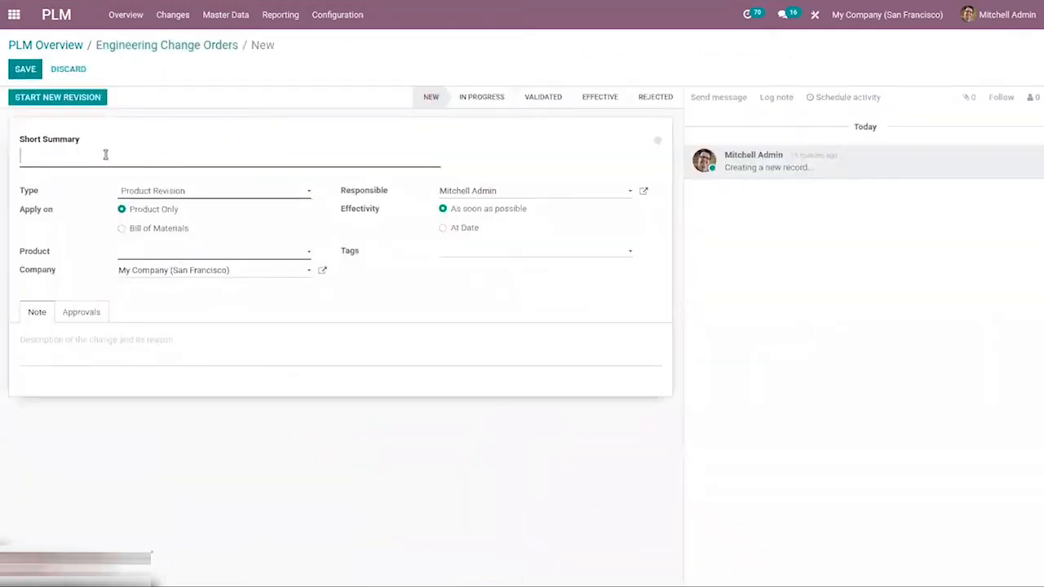
pyautogui.write('Leg Replacement')
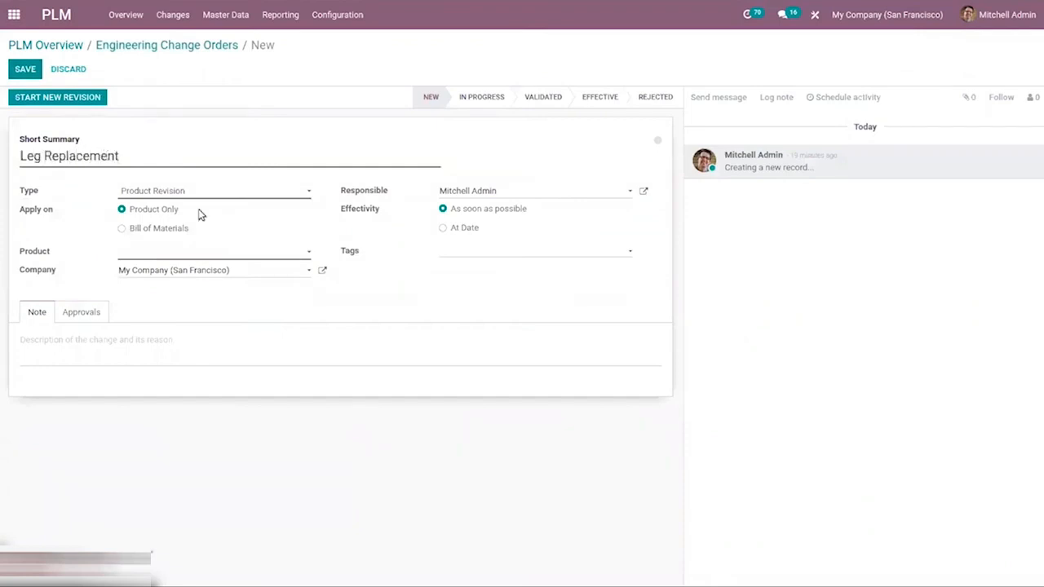
pyautogui.click(152, 191)
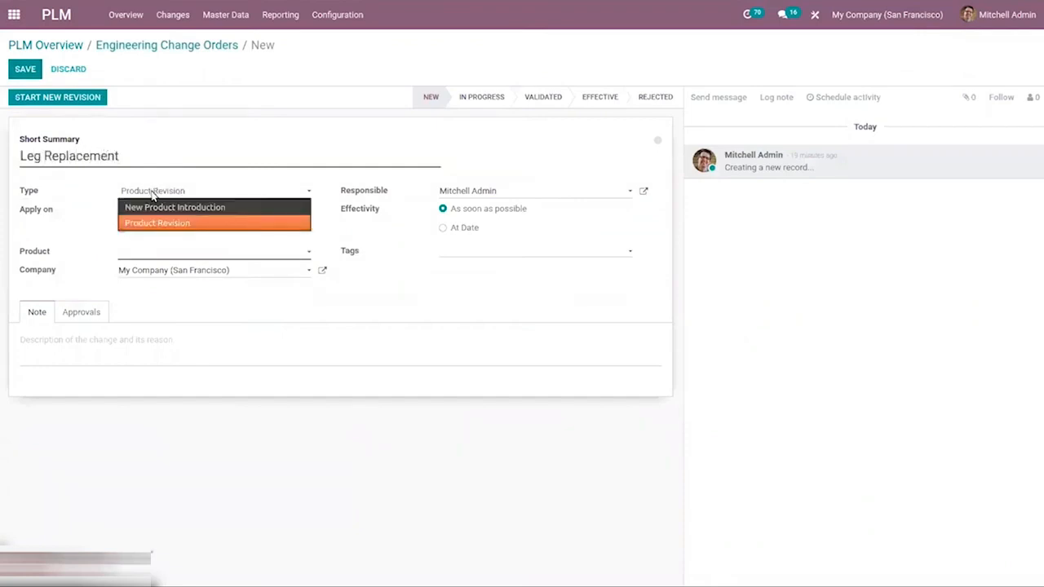
pyautogui.click(88, 204)
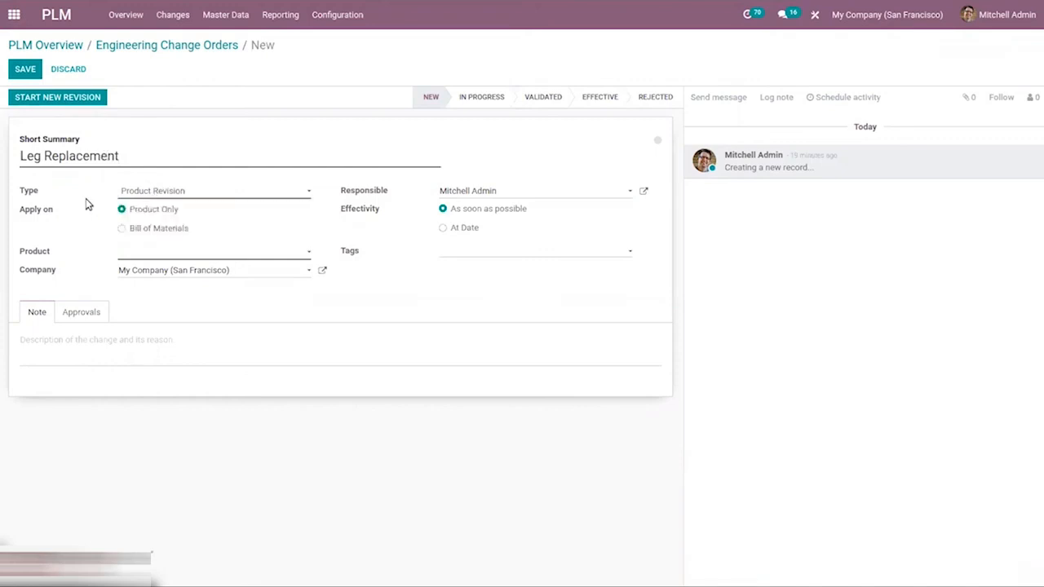
# Step: Apply the change order to Bill of Materials and choose [FURN_9666] Table as its product
pyautogui.click(159, 233)
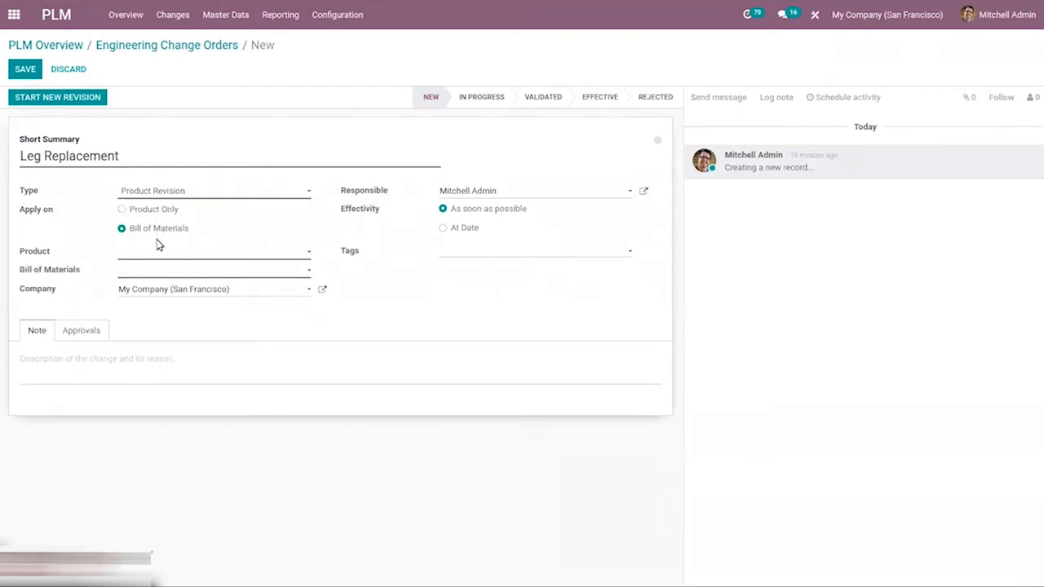
pyautogui.click(159, 252)
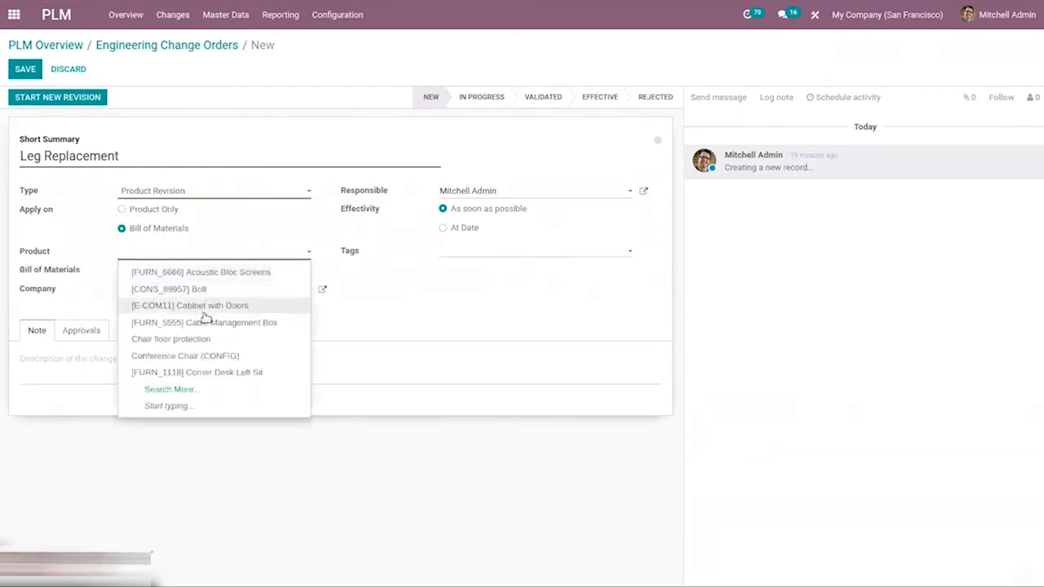
pyautogui.write('tab')
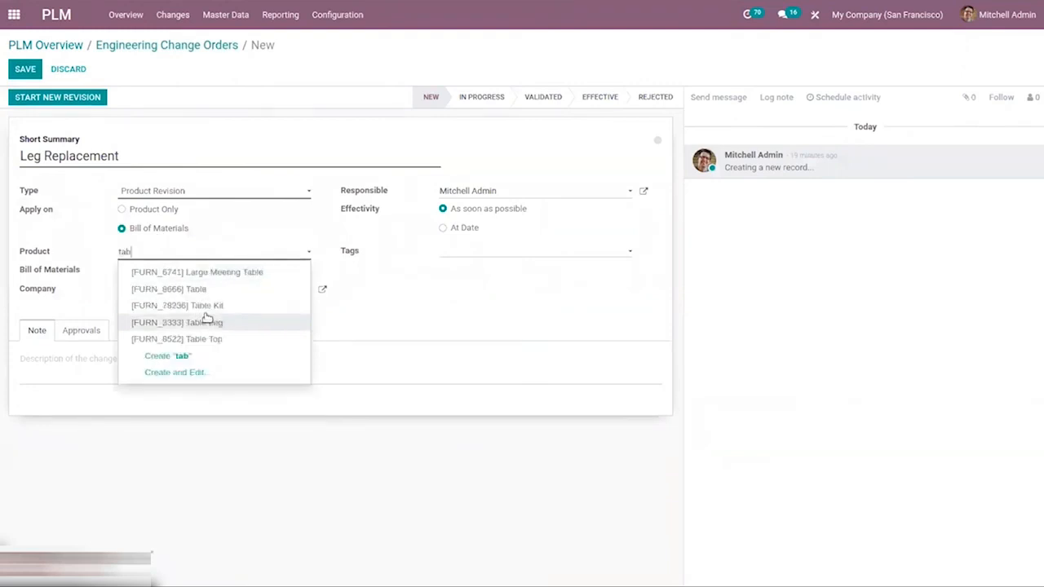
pyautogui.click(186, 289)
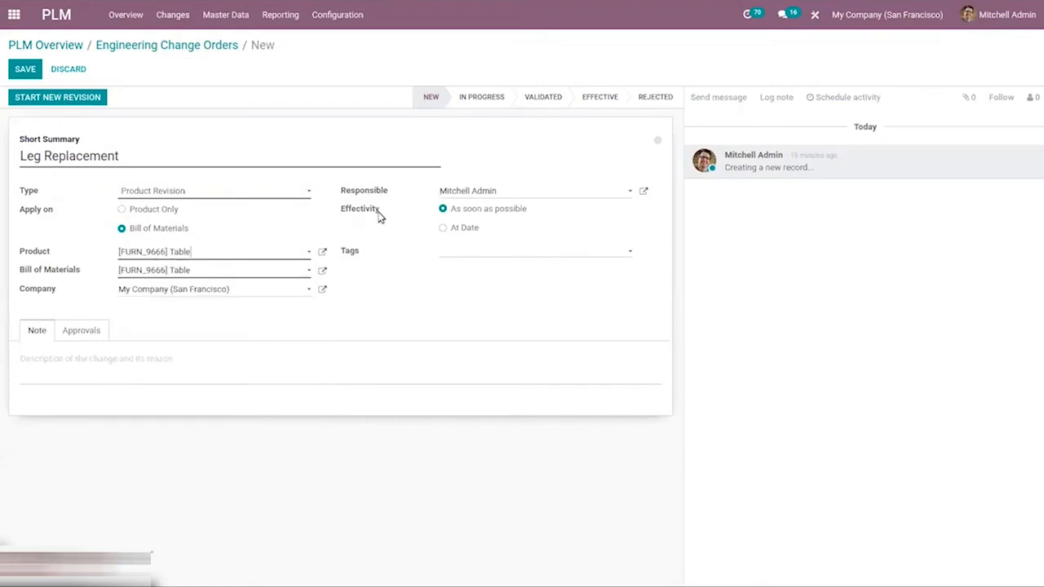
# Step: Try the At Date effectivity option and switch the effectivity back to As soon as possible
pyautogui.moveTo(378, 218)
pyautogui.click(456, 233)
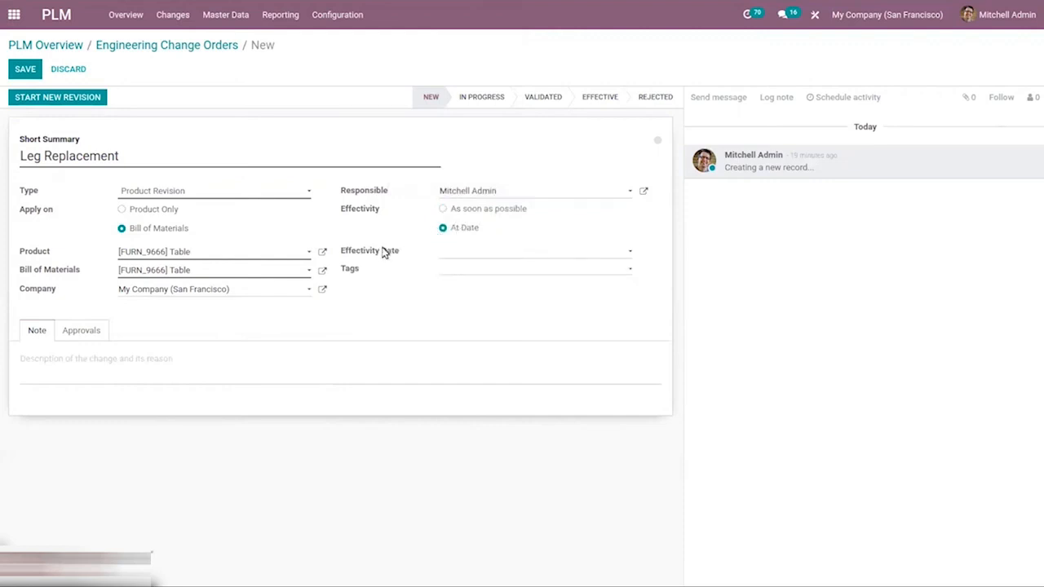
pyautogui.click(455, 213)
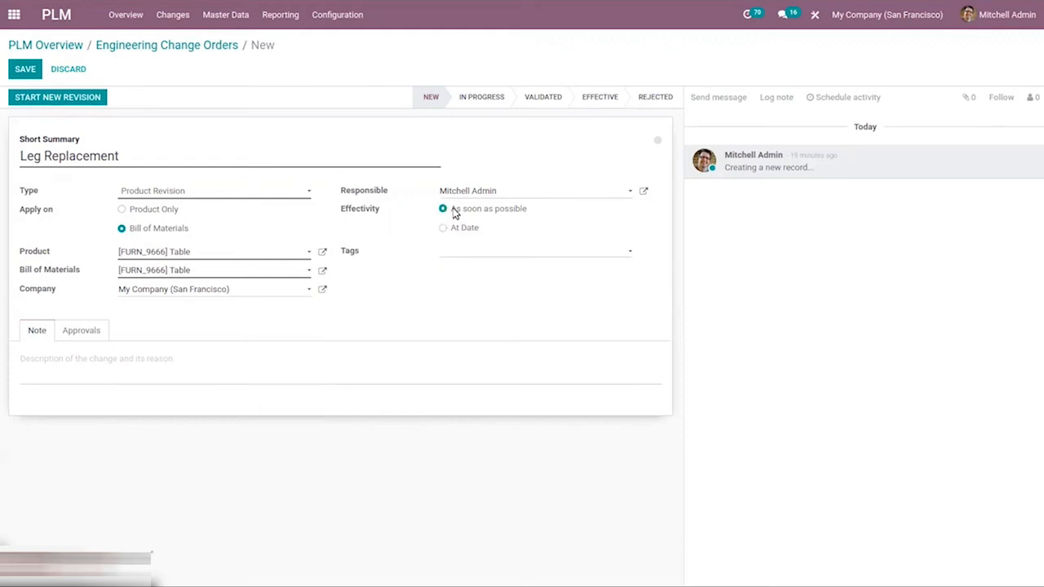
# Step: Add the note "Leg is damaged" to the engineering change order and save the order
pyautogui.click(477, 255)
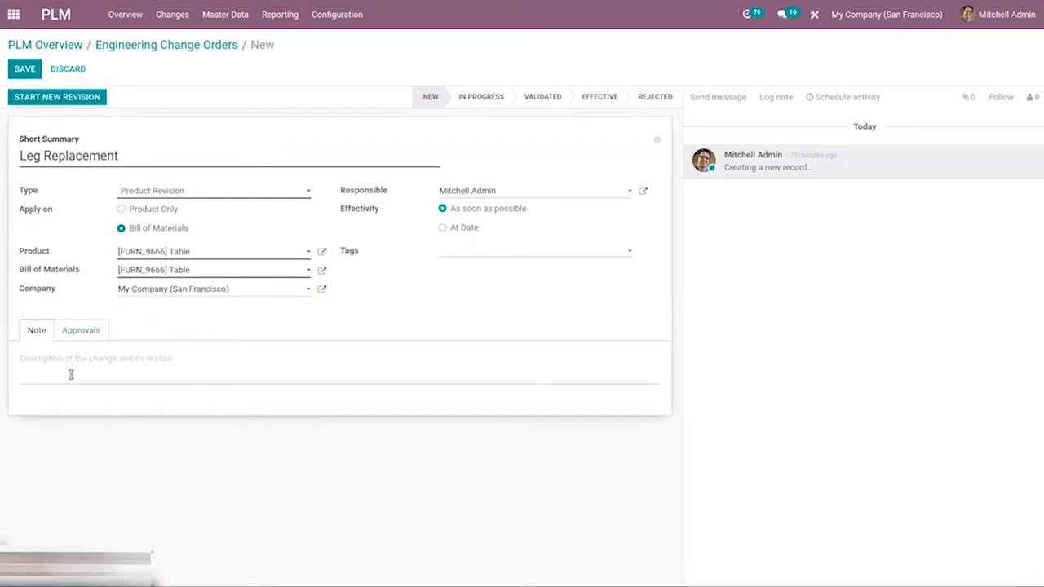
pyautogui.write('Leg is damaged')
pyautogui.click(67, 325)
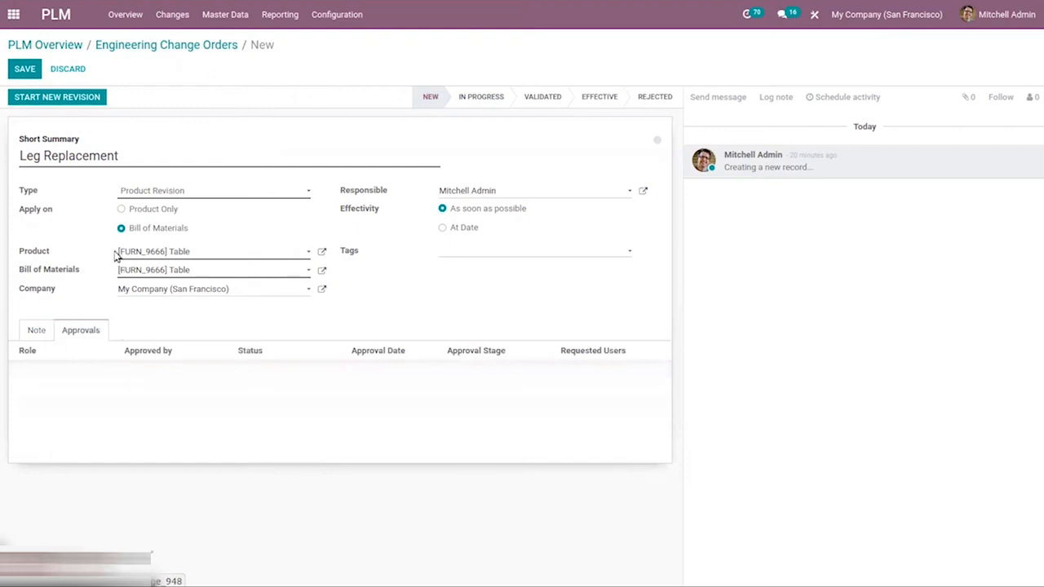
pyautogui.click(25, 69)
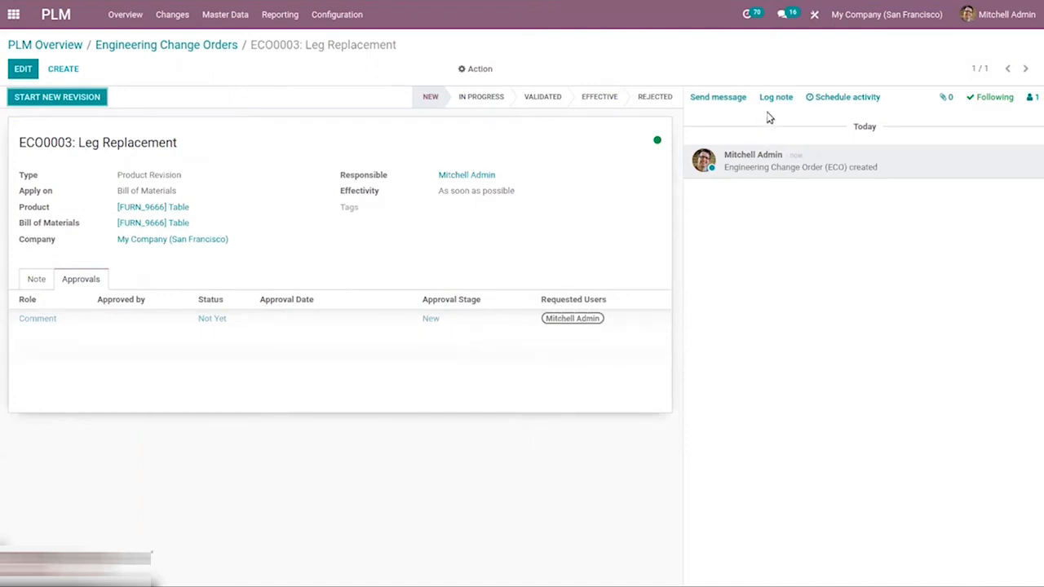
# Step: Log the internal note "Great work!" with a smiling emoji on the Leg Replacement order
pyautogui.click(775, 98)
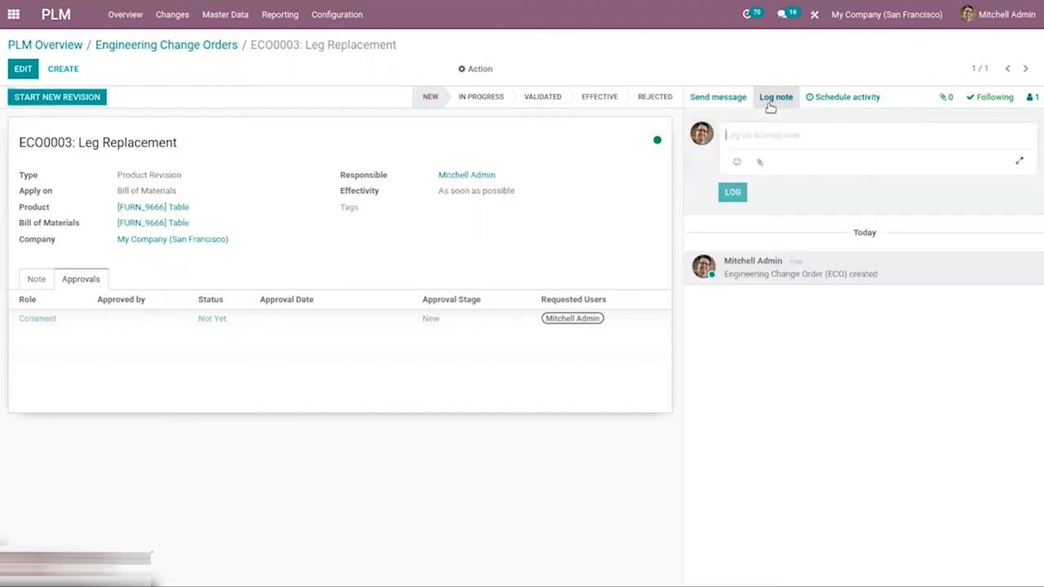
pyautogui.write('Great work!')
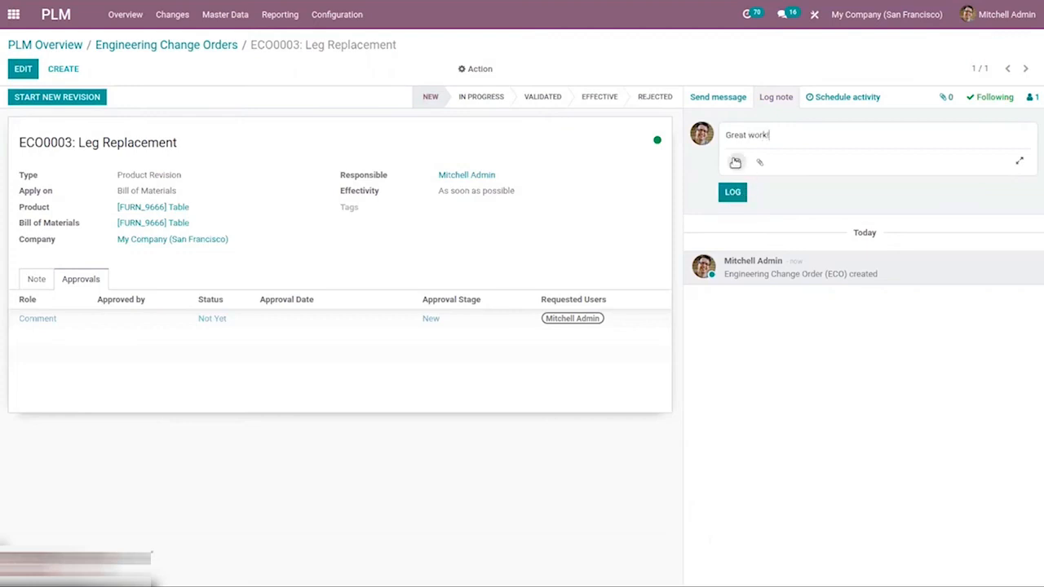
pyautogui.click(737, 163)
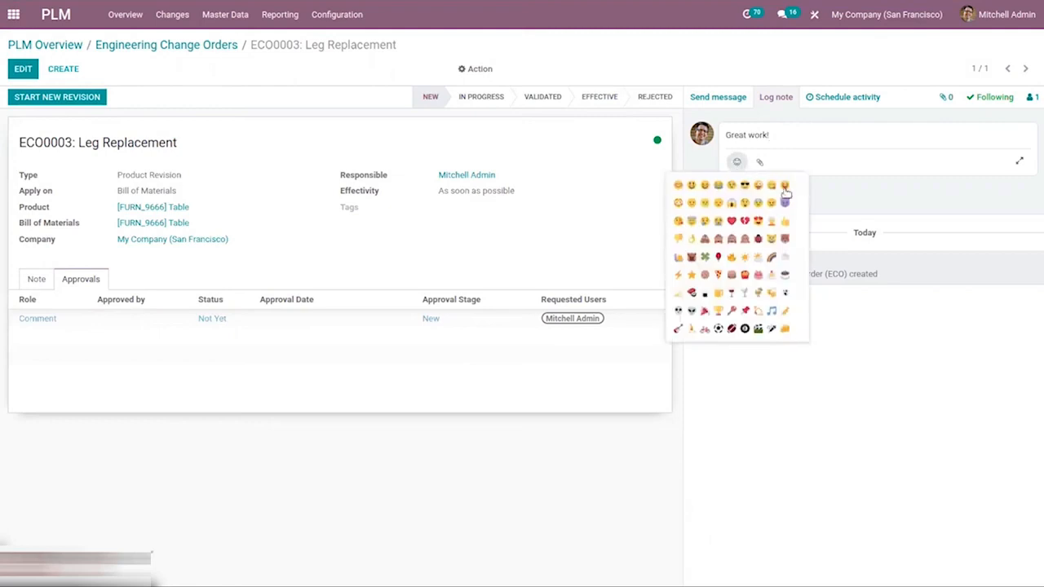
pyautogui.click(691, 186)
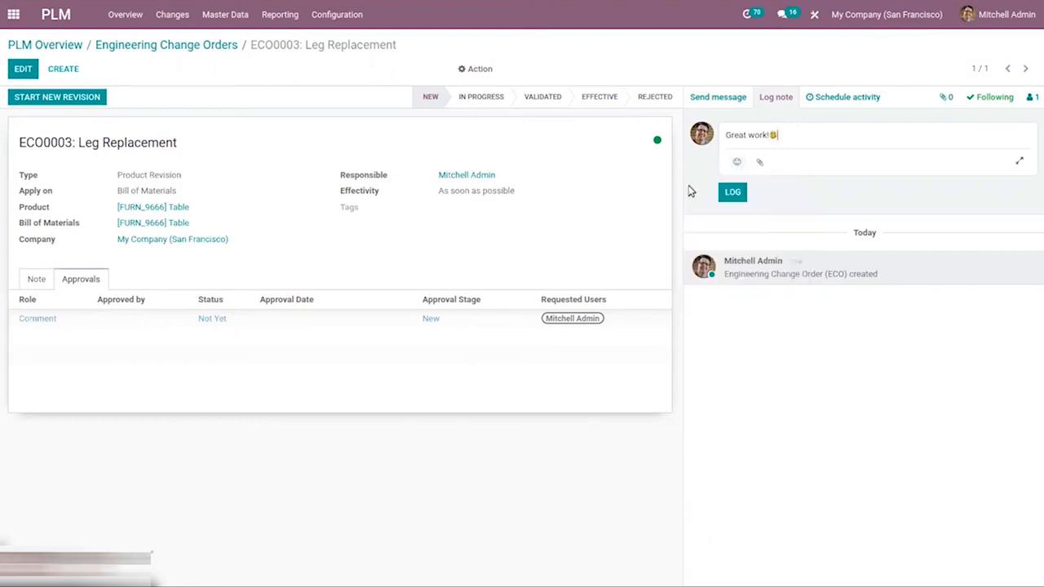
pyautogui.click(732, 190)
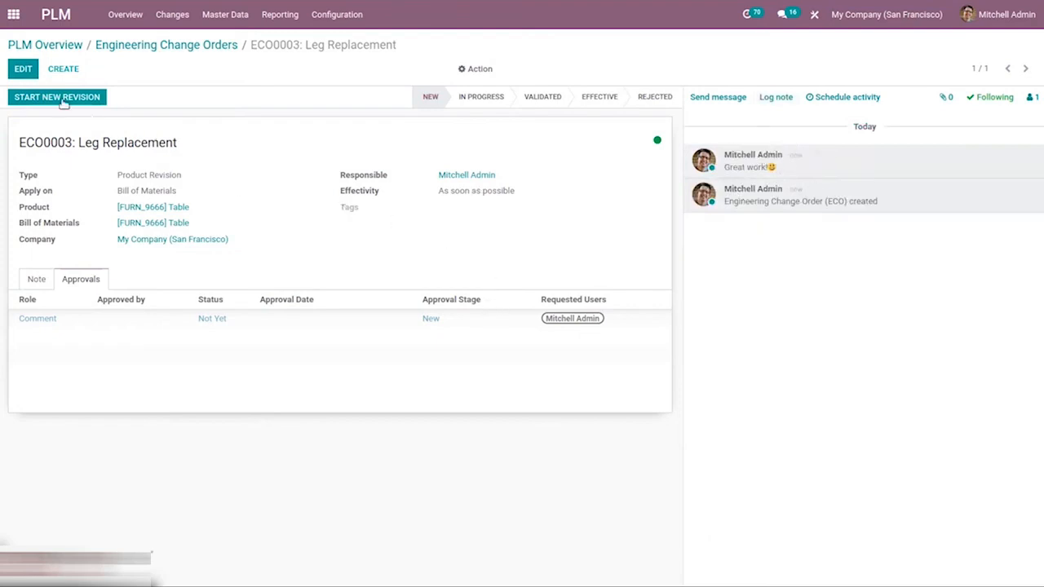
# Step: Start a new revision from the Leg Replacement order and move the order to the In Progress stage
pyautogui.click(49, 94)
pyautogui.click(50, 100)
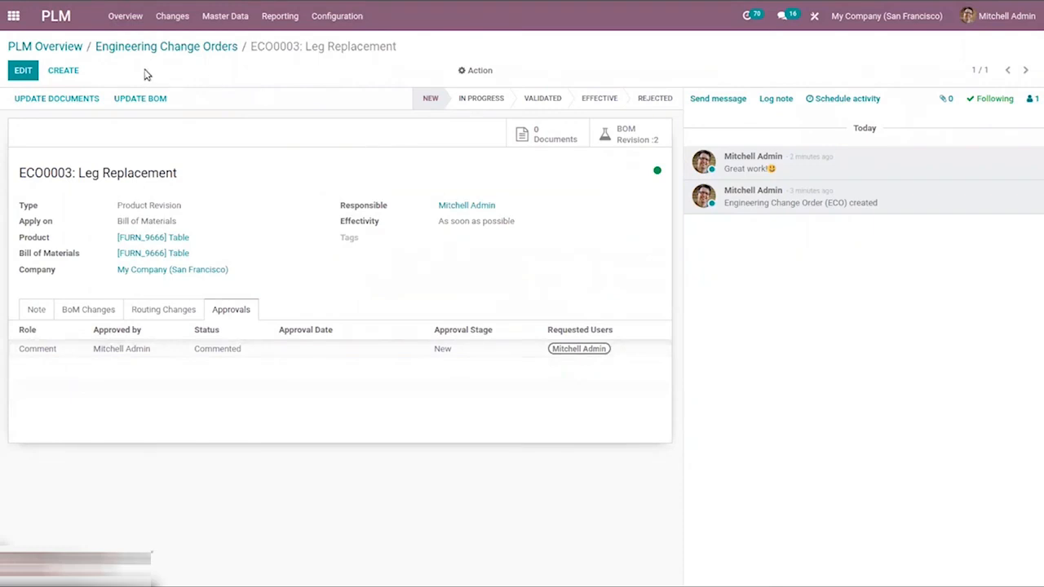
pyautogui.click(469, 96)
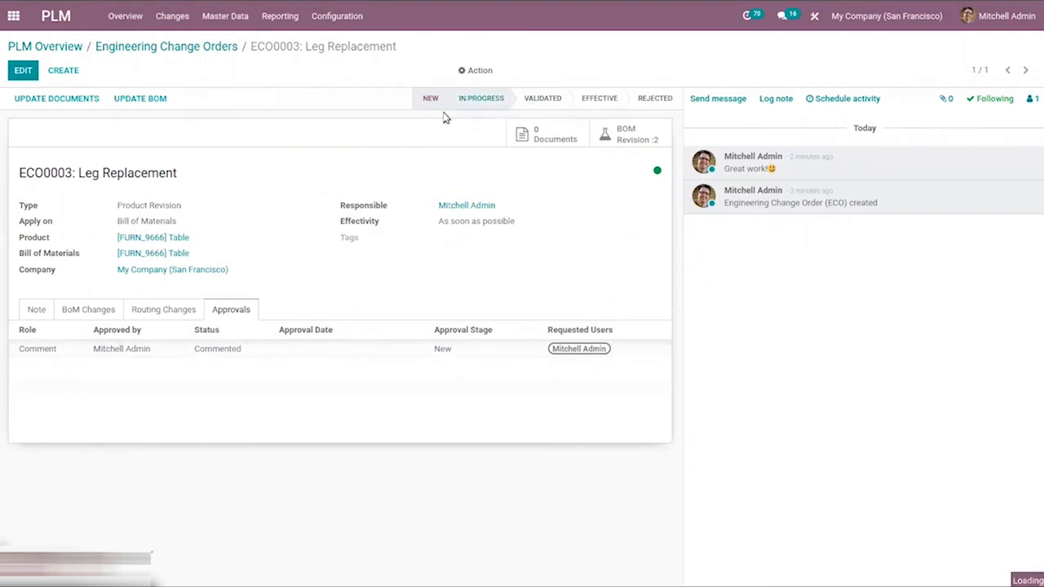
# Step: Try to move the Leg Replacement order to the Validated stage, both from the orders board and from its form
pyautogui.click(149, 48)
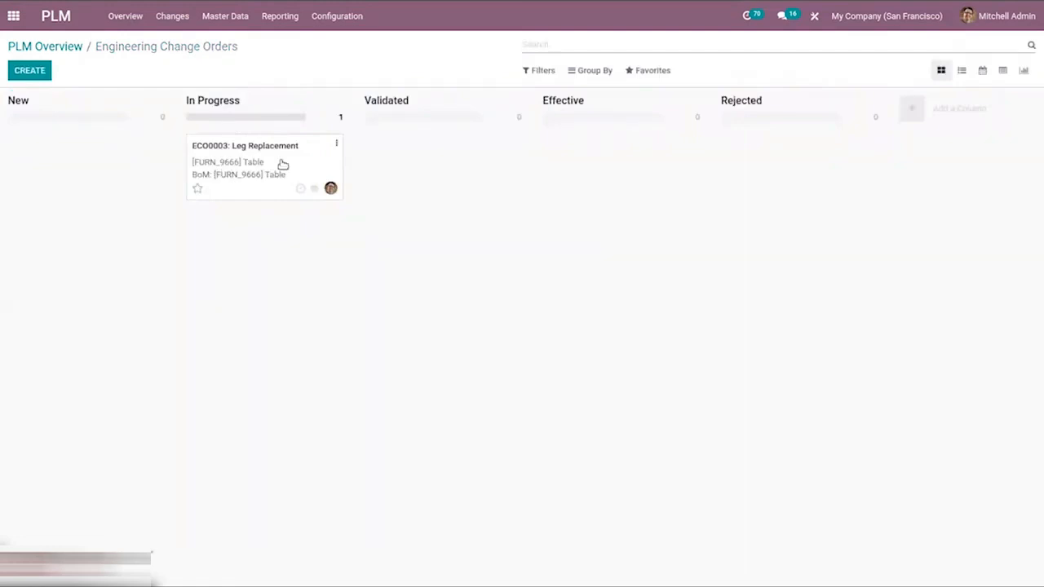
pyautogui.moveTo(283, 164); pyautogui.dragTo(425, 157)
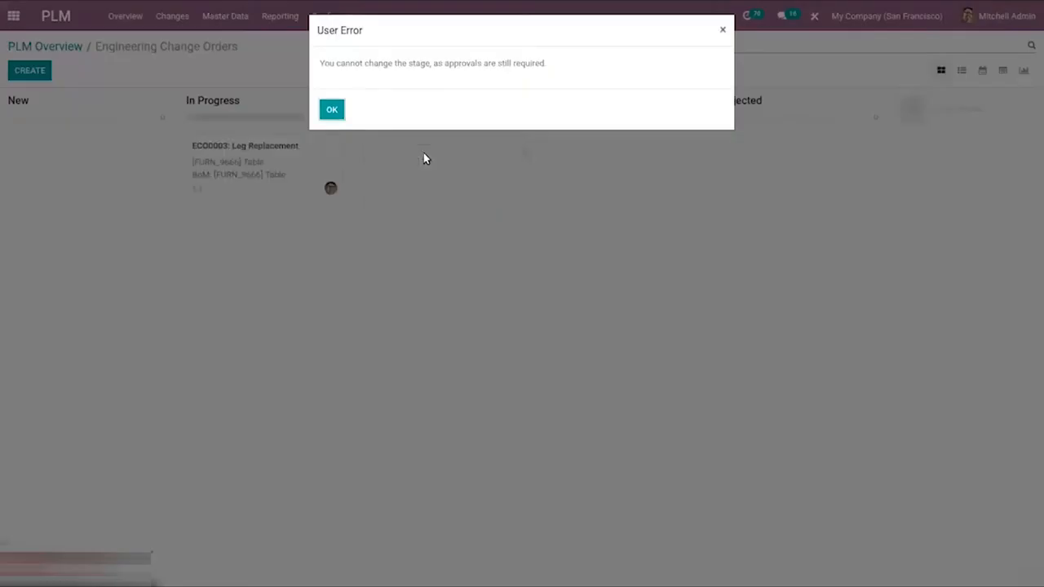
pyautogui.click(331, 109)
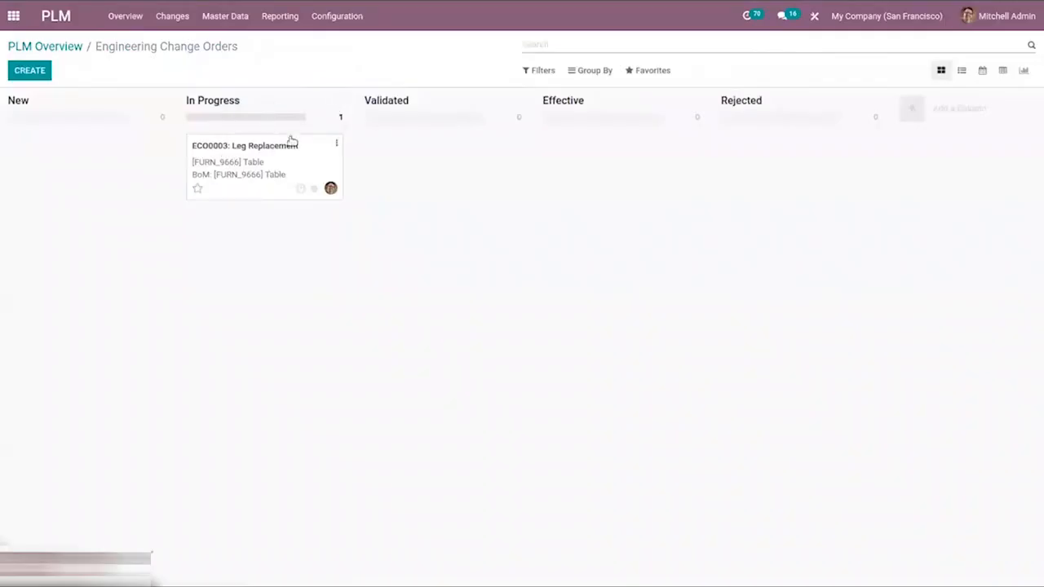
pyautogui.click(252, 163)
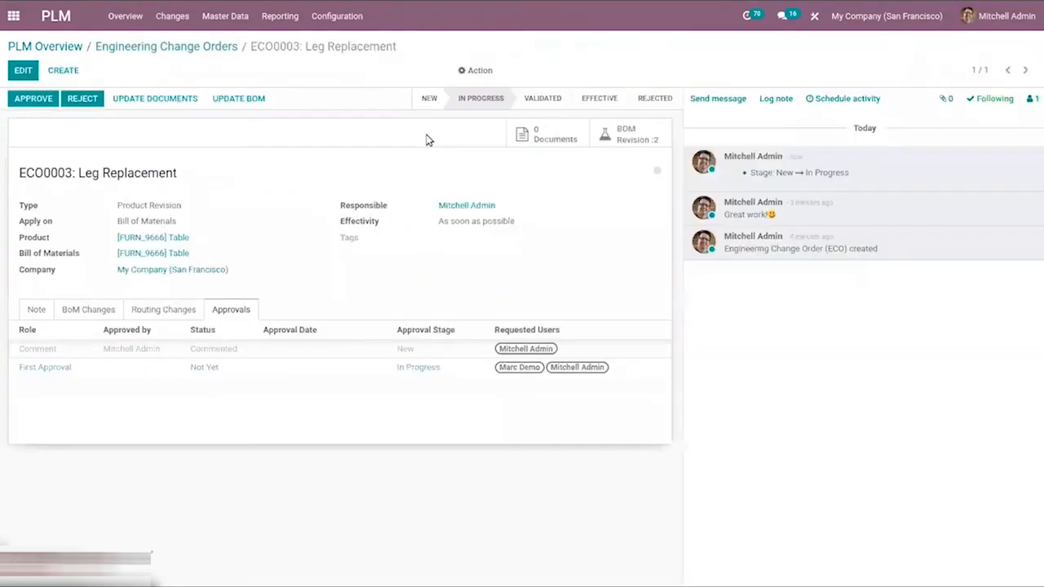
pyautogui.click(540, 99)
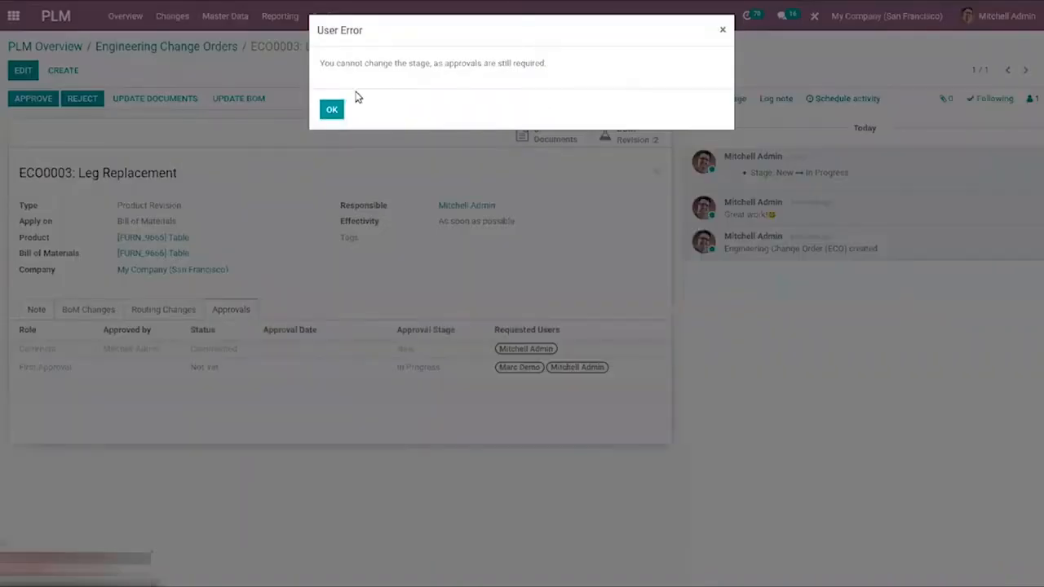
pyautogui.click(328, 111)
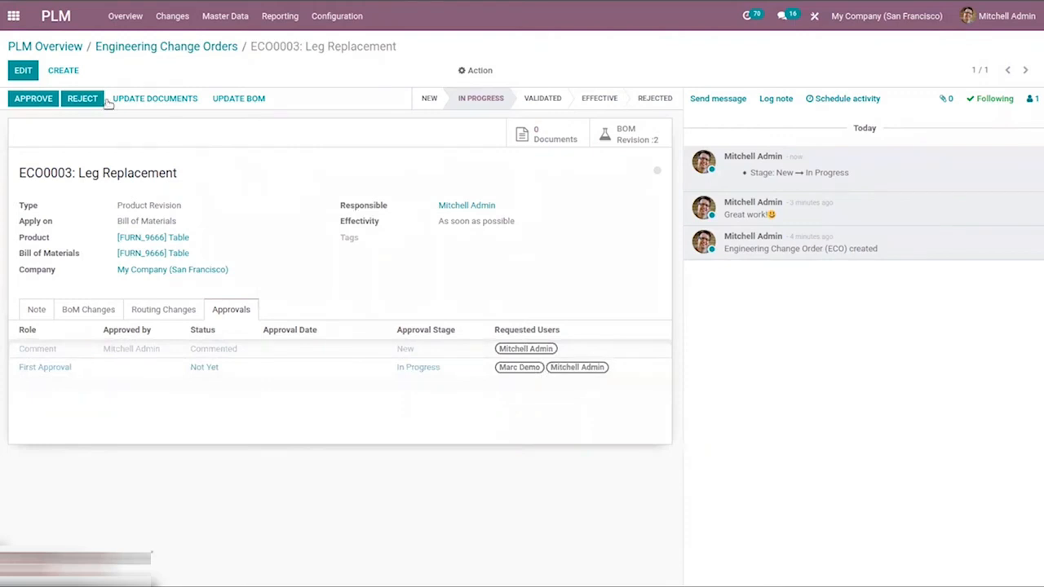
# Step: Approve the order's First Approval and move the order to the Validated stage
pyautogui.click(41, 98)
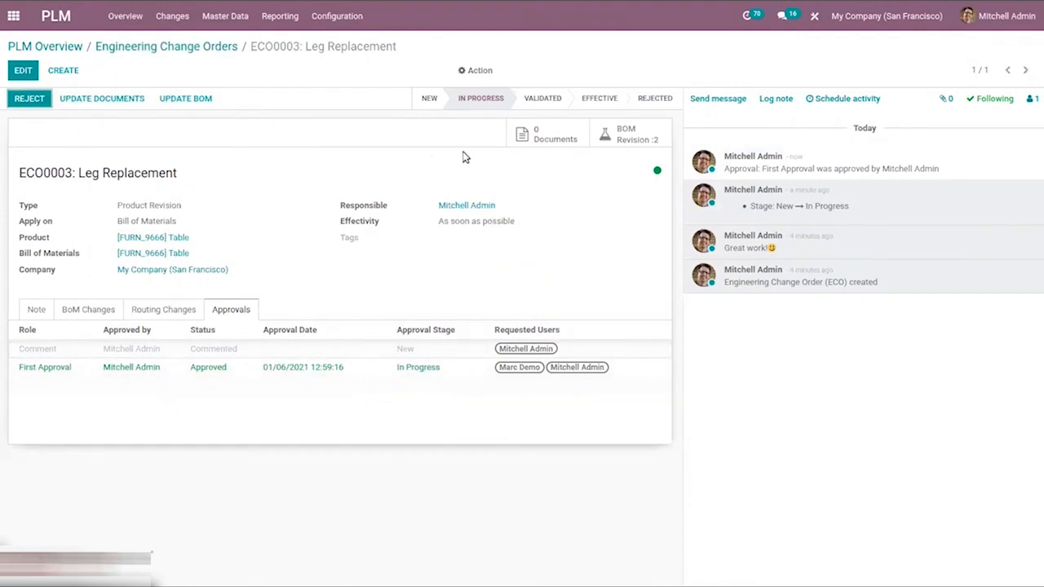
pyautogui.click(541, 99)
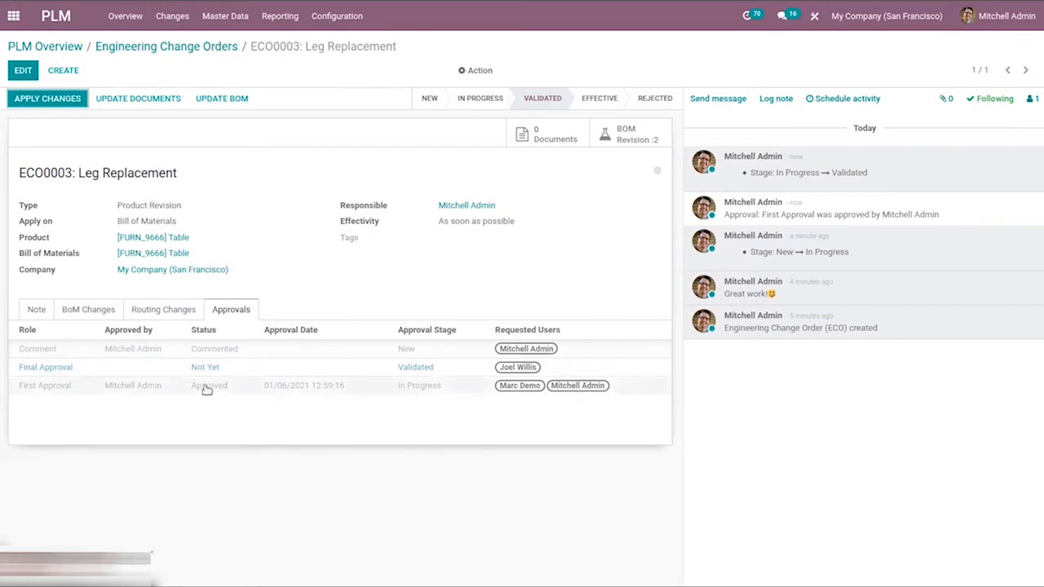
# Step: Edit the order's revised bill of materials and remove the [FURN_2333] Table Leg component
pyautogui.click(637, 140)
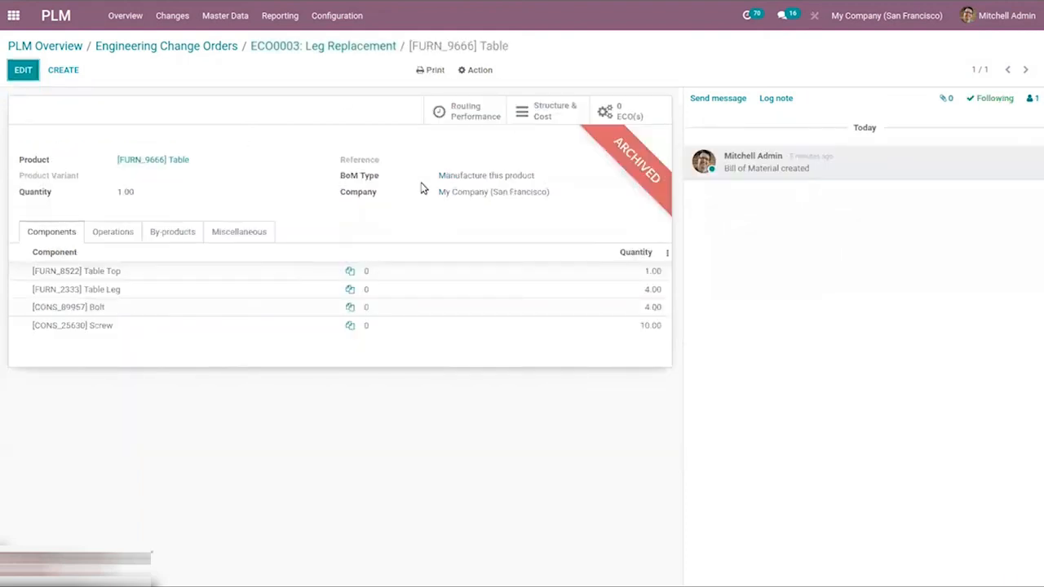
pyautogui.click(20, 71)
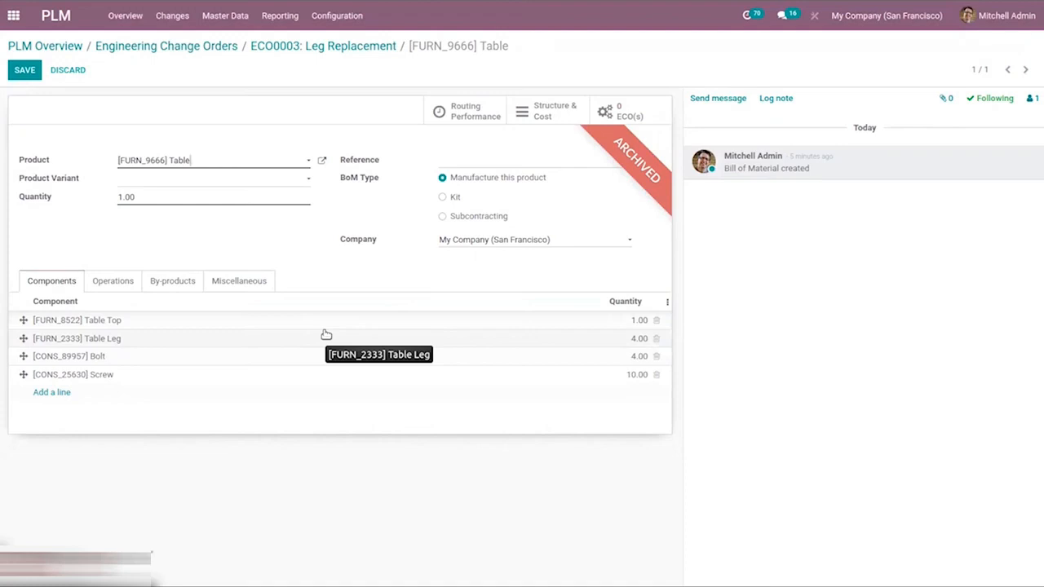
pyautogui.click(656, 339)
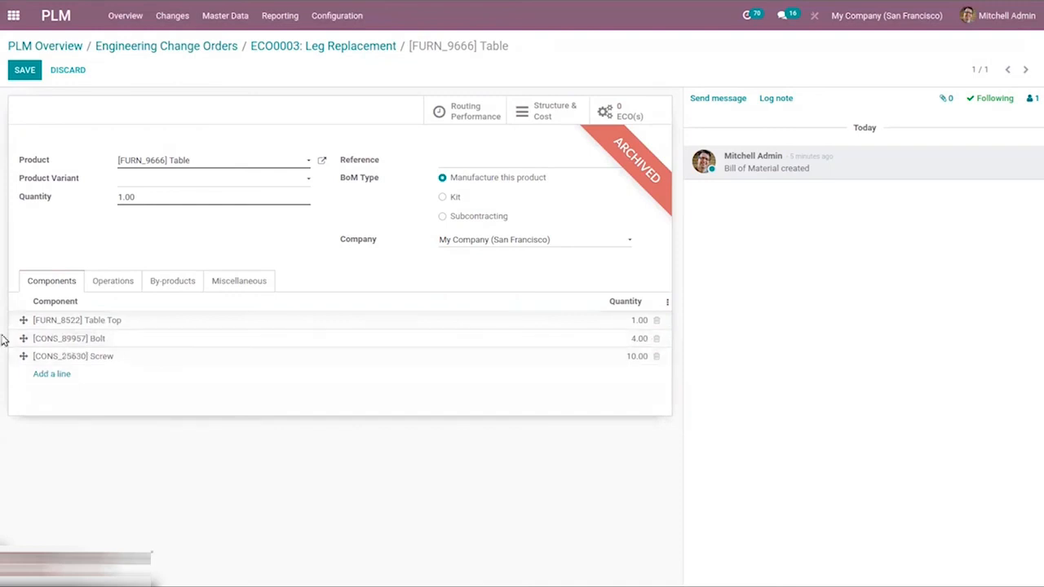
# Step: Add a component line to the revised bill of materials with a newly created product named "table leg new"
pyautogui.click(58, 379)
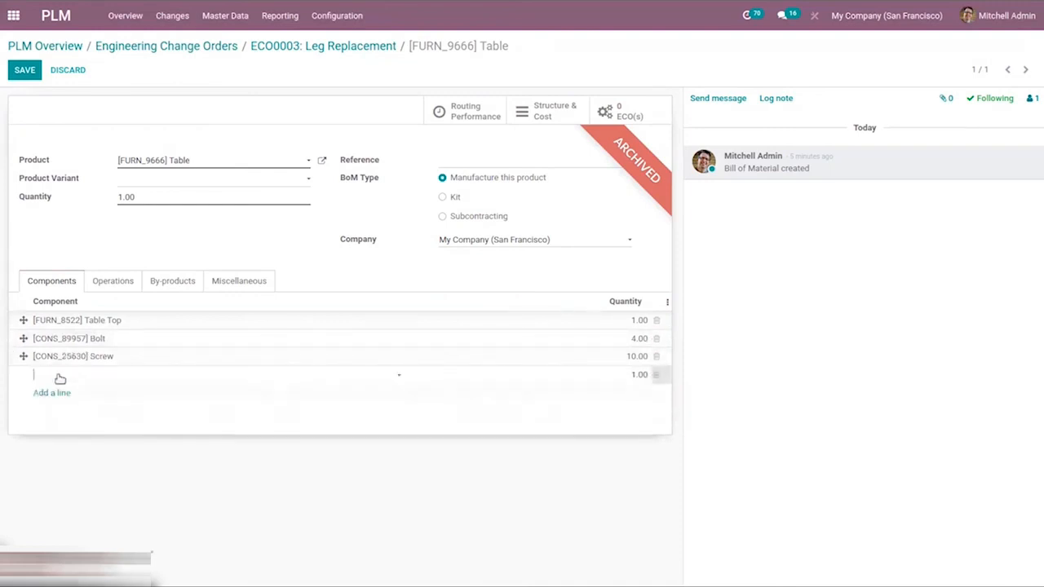
pyautogui.write('tab')
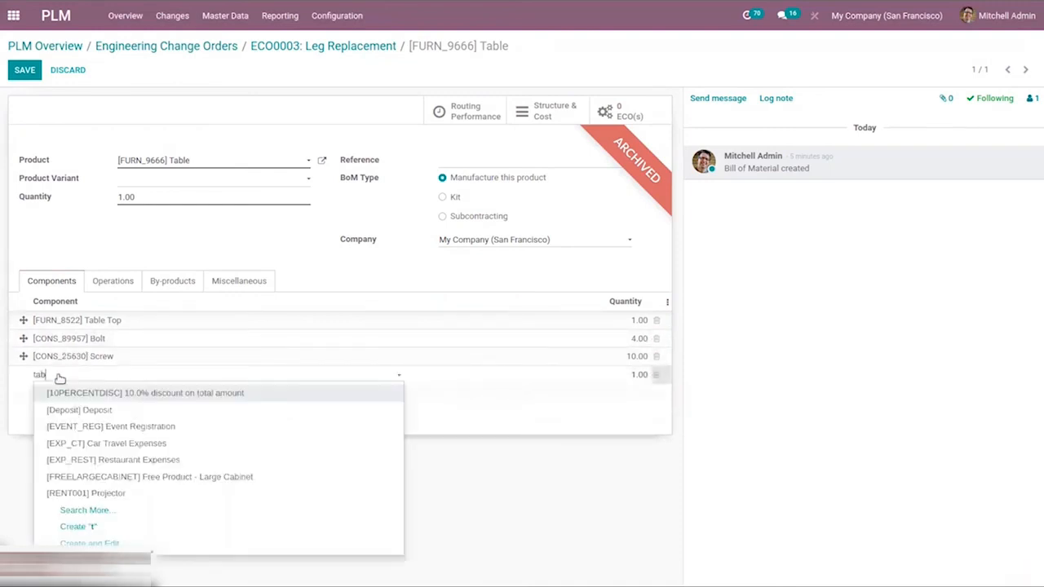
pyautogui.write('le leg new')
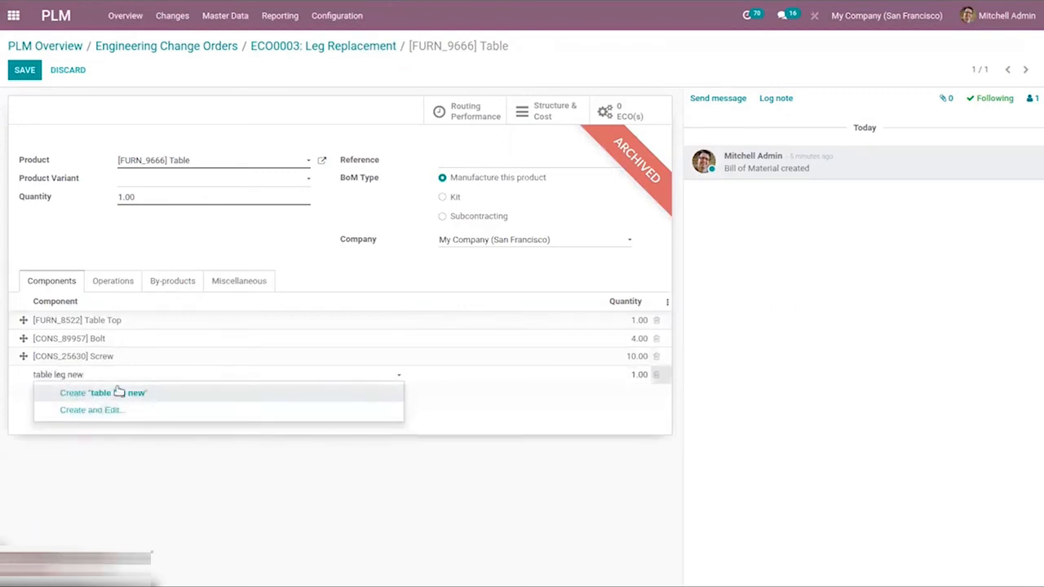
pyautogui.click(119, 392)
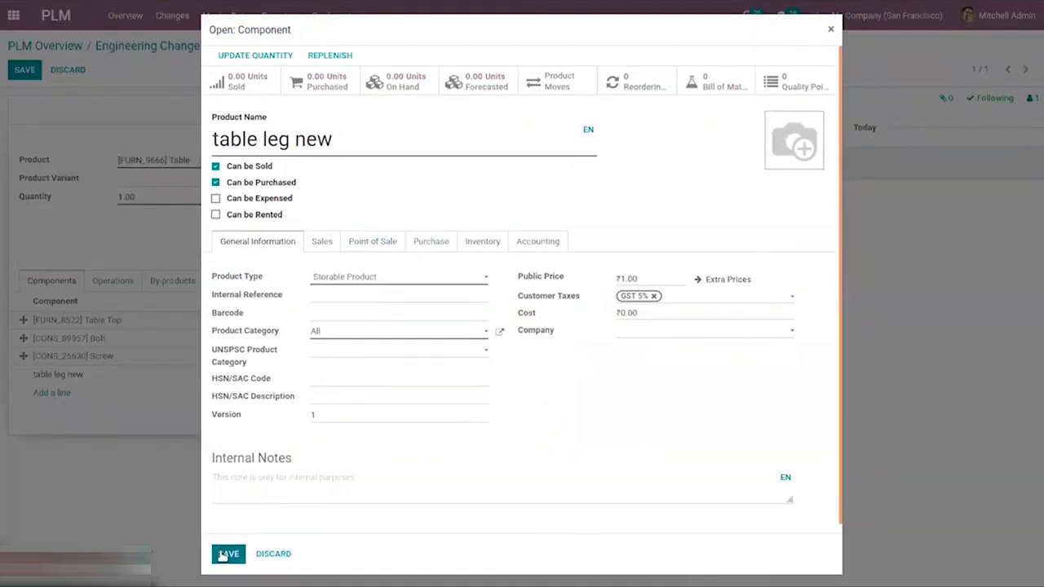
pyautogui.click(222, 555)
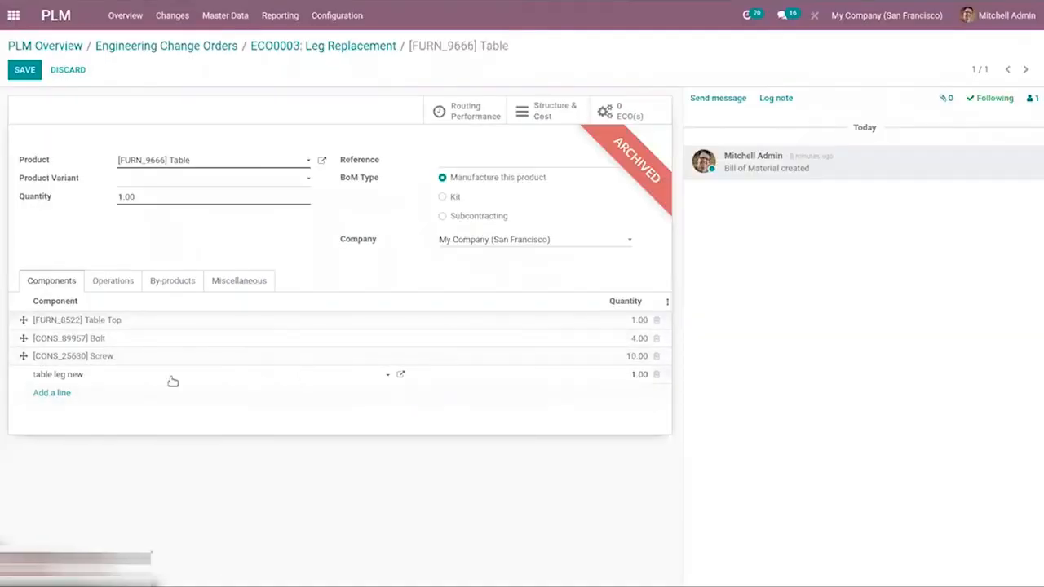
# Step: Set the quantity of "table leg new" to 2 and check the bill of materials' Miscellaneous settings
pyautogui.click(635, 375)
pyautogui.write('2')
pyautogui.click(556, 279)
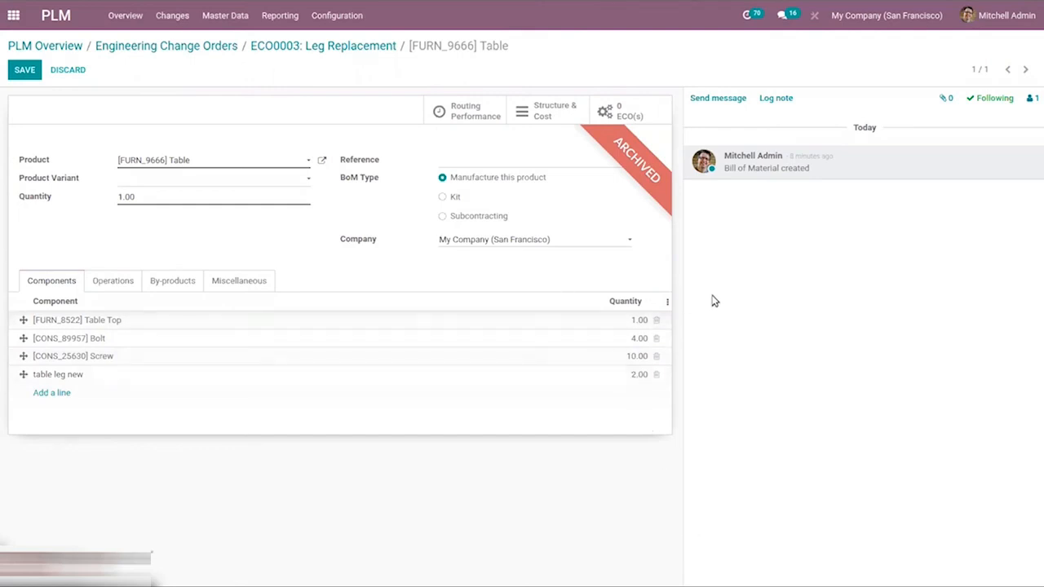
pyautogui.click(254, 281)
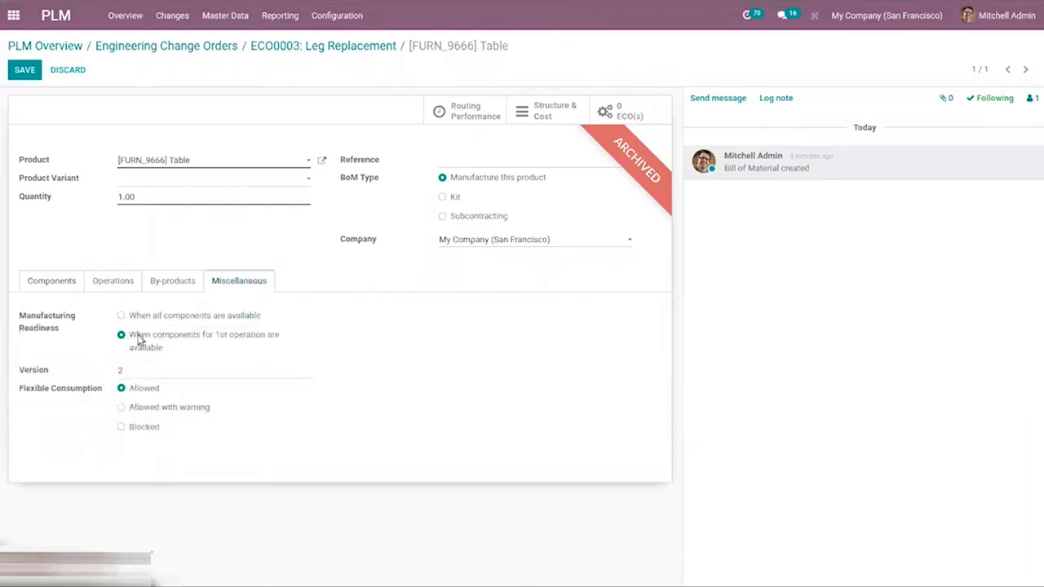
pyautogui.click(62, 282)
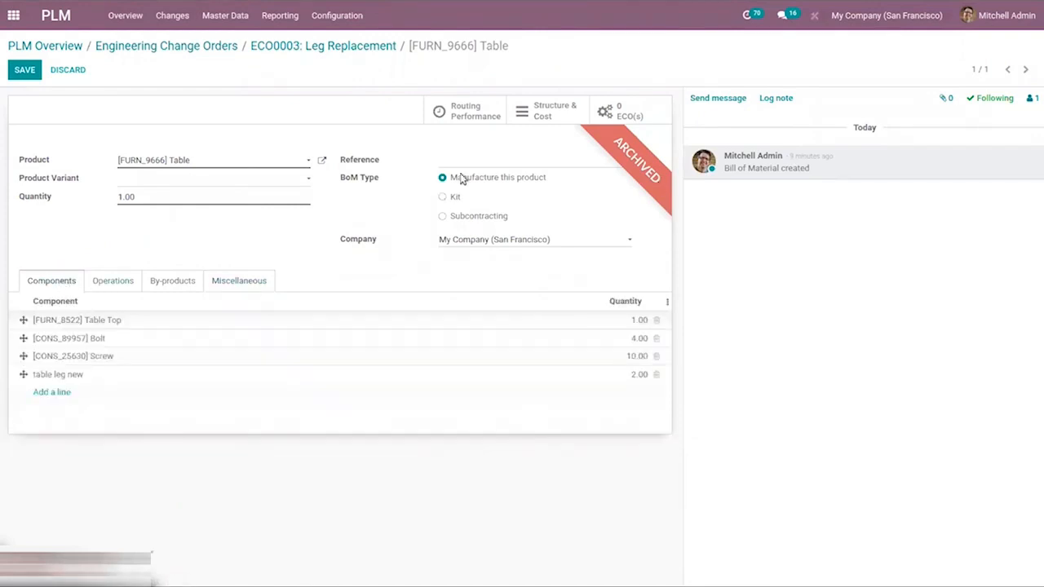
# Step: Save the revised Table bill of materials and return to the Engineering Change Orders board
pyautogui.click(25, 71)
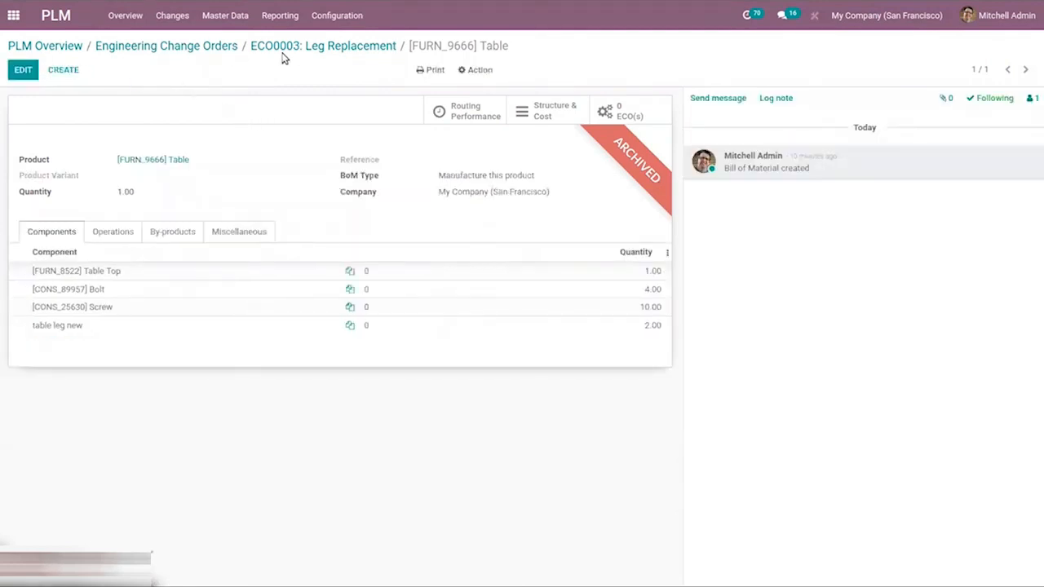
pyautogui.click(306, 46)
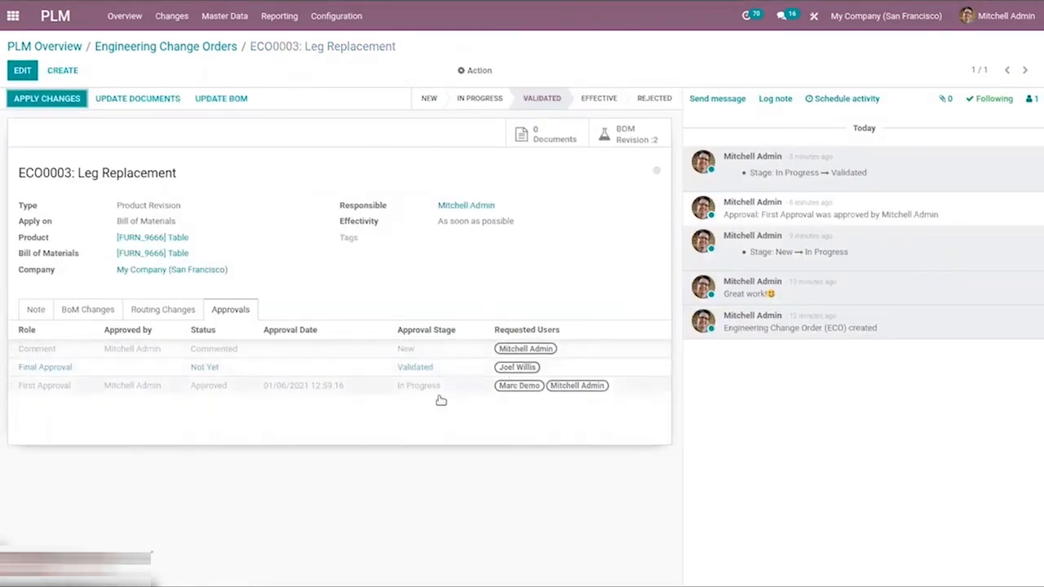
pyautogui.click(163, 46)
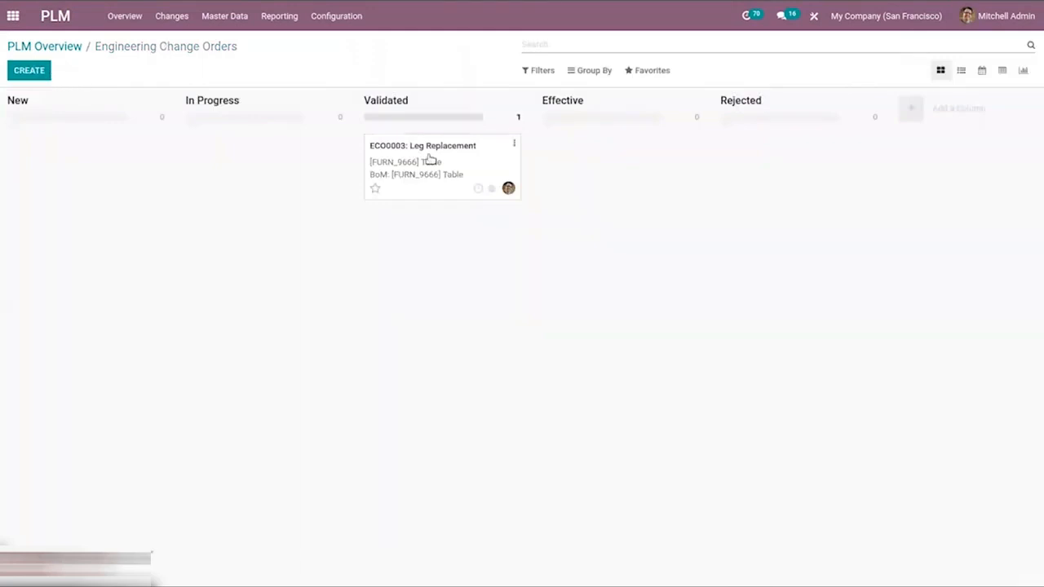
# Step: Edit the Validated stage, remove its Final Approval line and save the stage
pyautogui.click(518, 103)
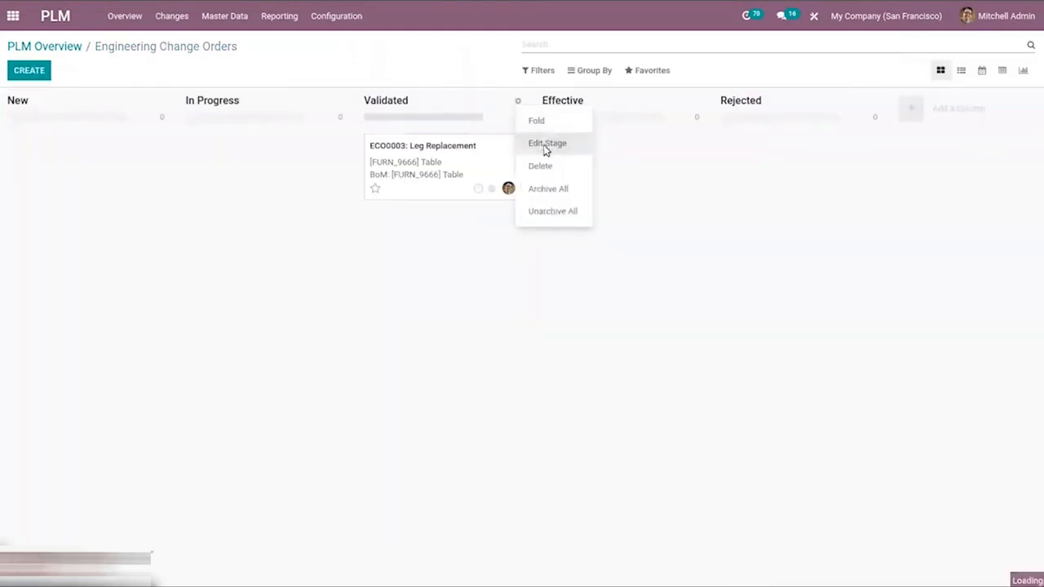
pyautogui.click(545, 147)
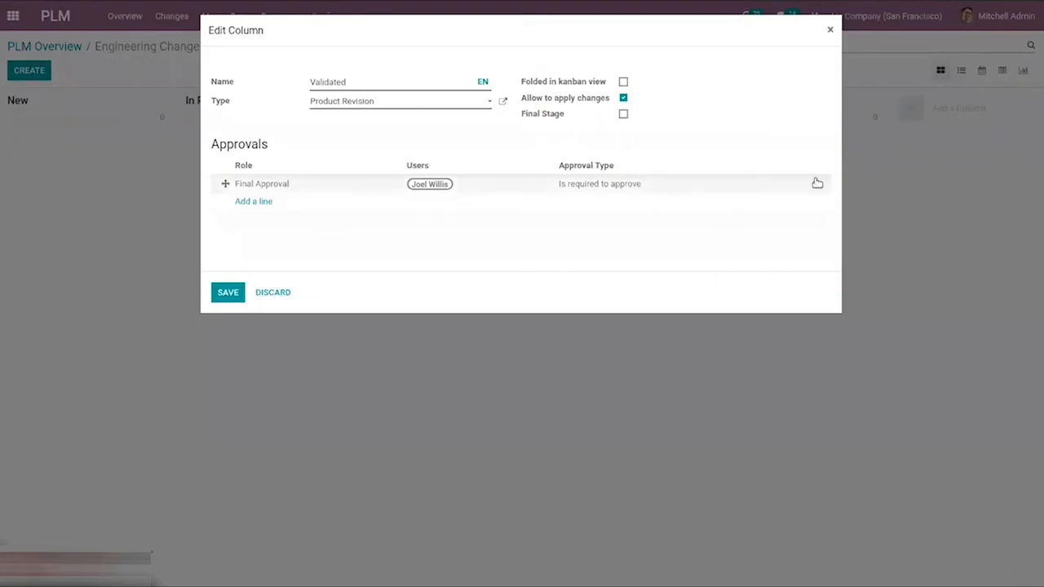
pyautogui.click(818, 183)
pyautogui.click(228, 292)
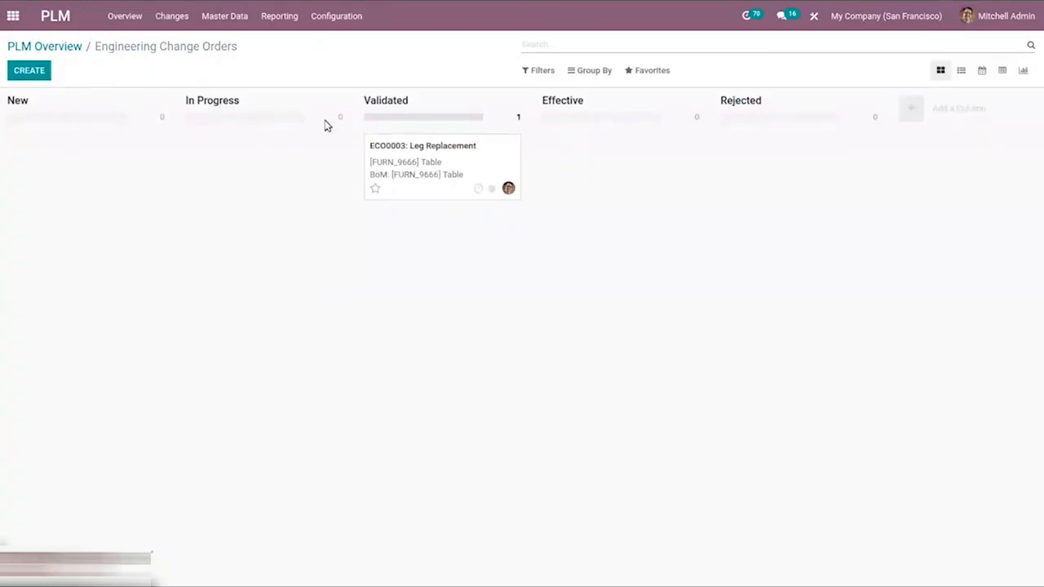
# Step: Apply the changes of the ECO0003 Leg Replacement order
pyautogui.click(436, 162)
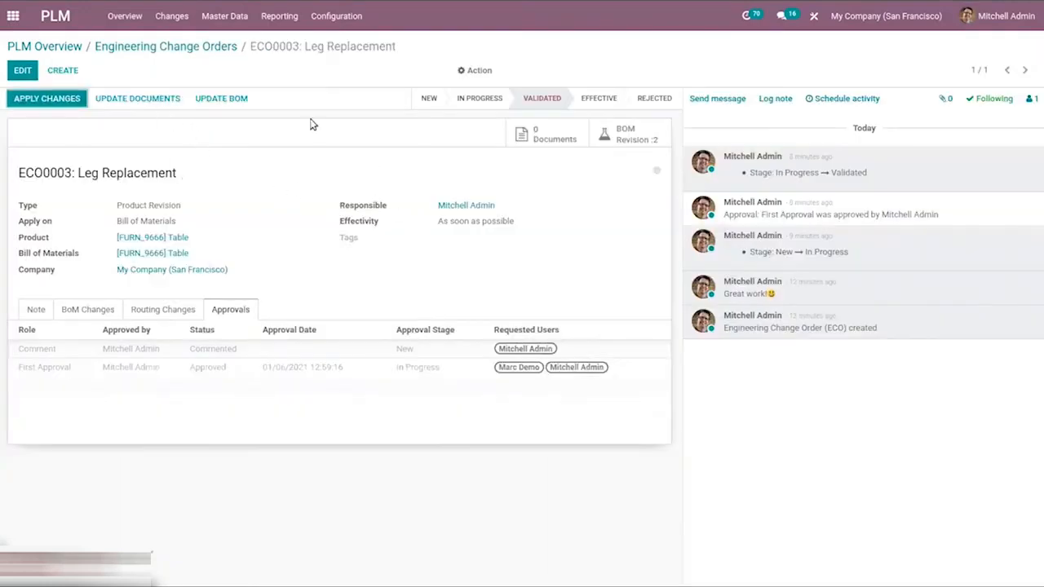
pyautogui.click(38, 97)
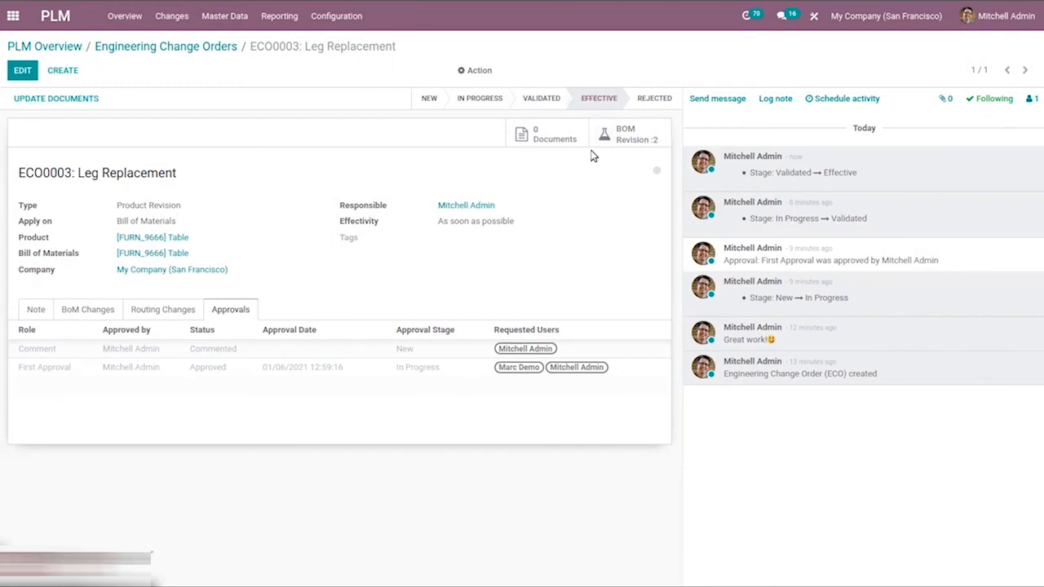
# Step: Check the components and Miscellaneous settings of the [FURN_9666] Table bill of materials in the master data
pyautogui.click(224, 17)
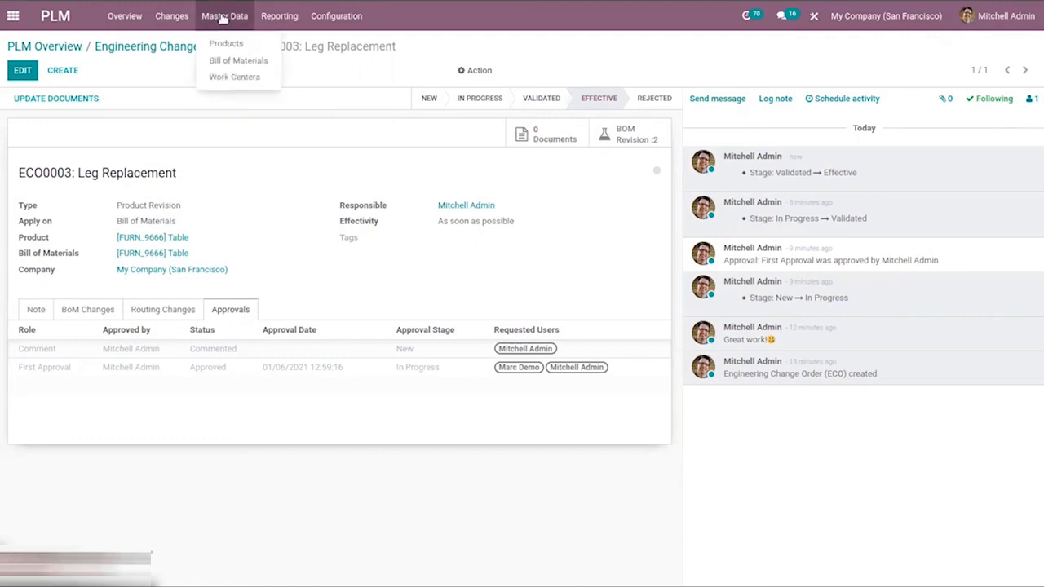
pyautogui.click(235, 61)
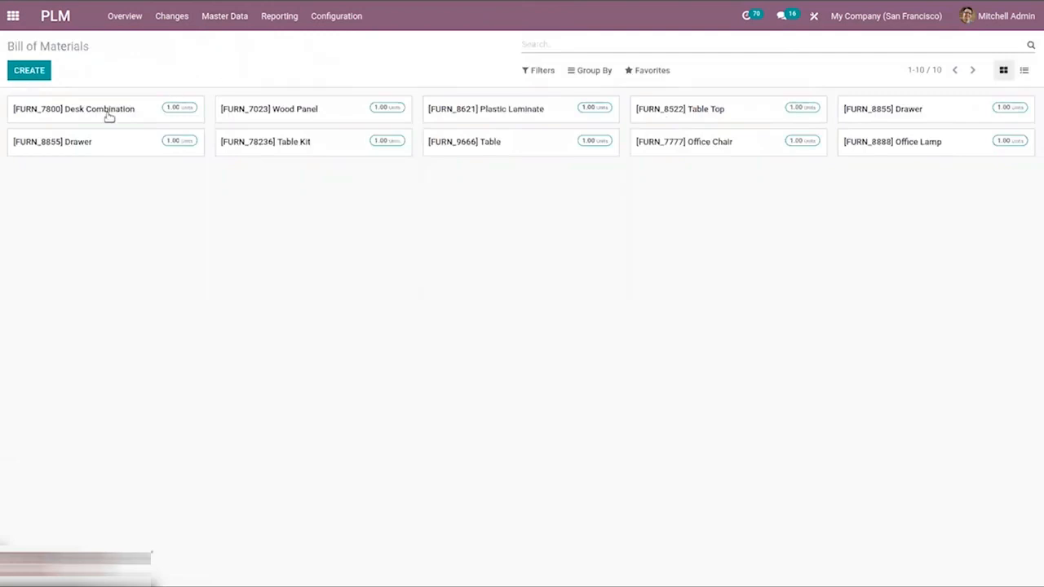
pyautogui.click(542, 152)
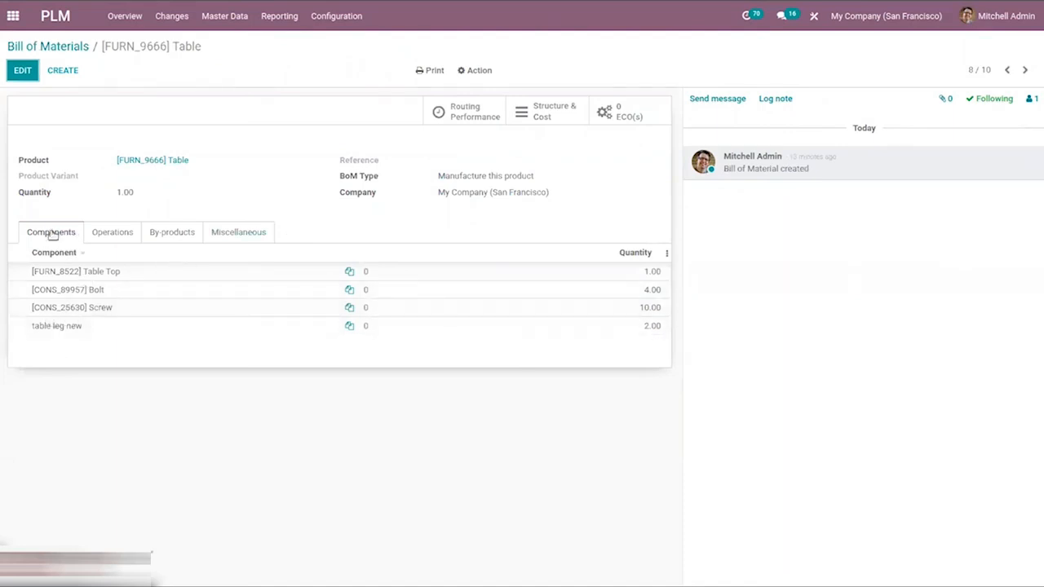
pyautogui.click(237, 243)
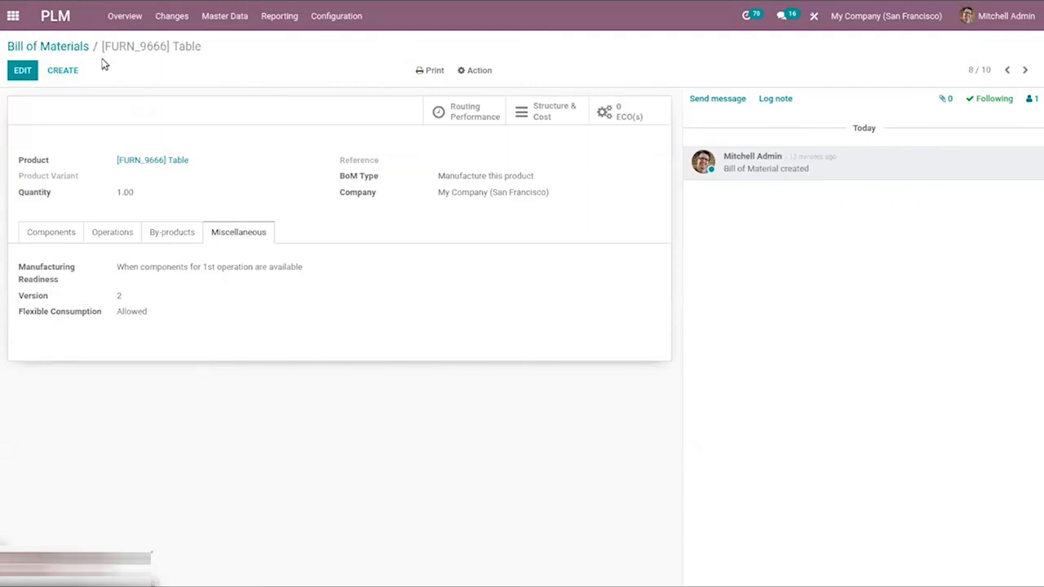
pyautogui.click(59, 47)
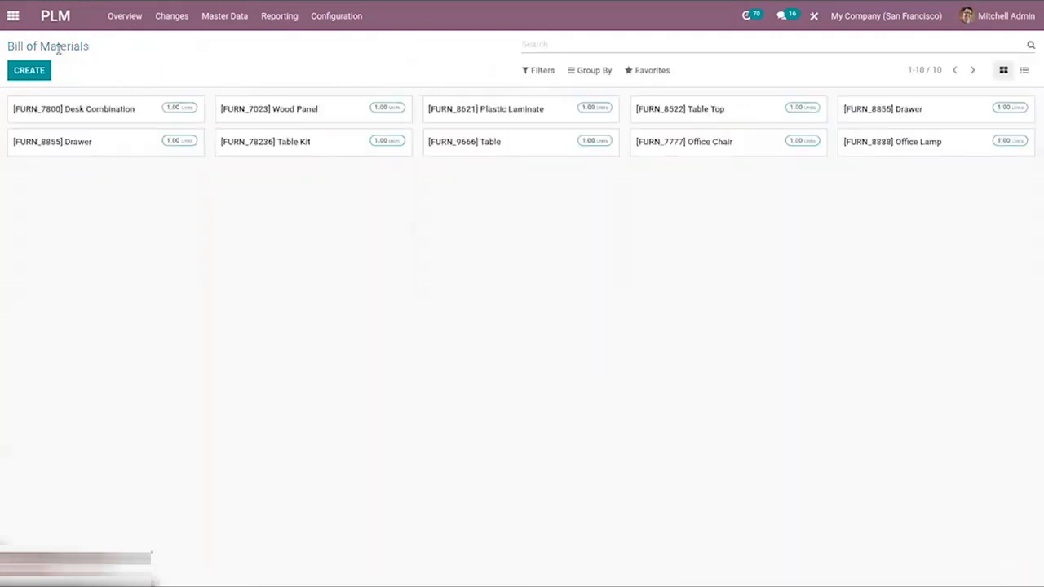
# Step: Search the products for "tabl" and examine the version of the [FURN_9666] Table product
pyautogui.click(231, 30)
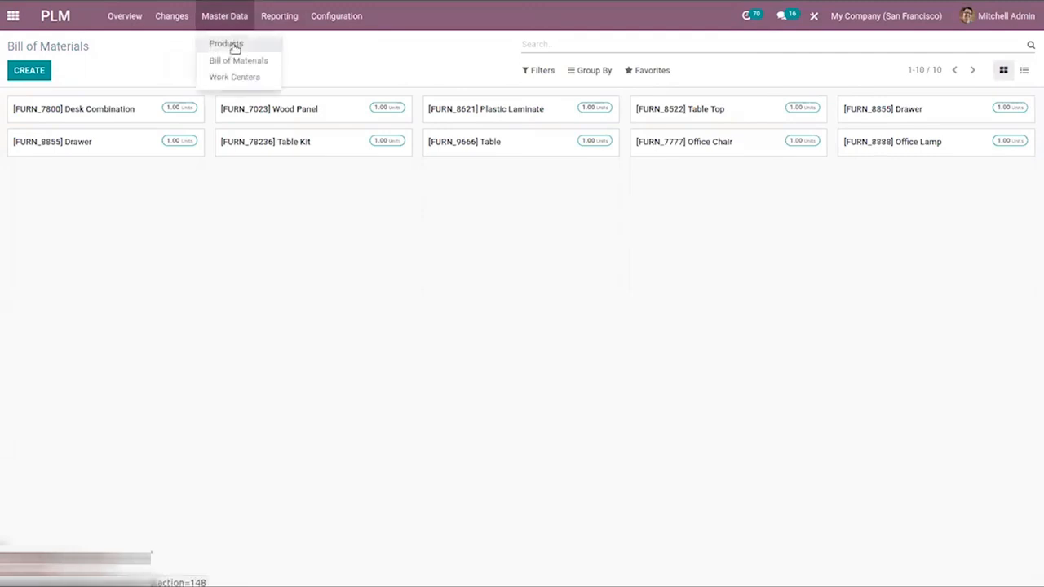
pyautogui.click(234, 46)
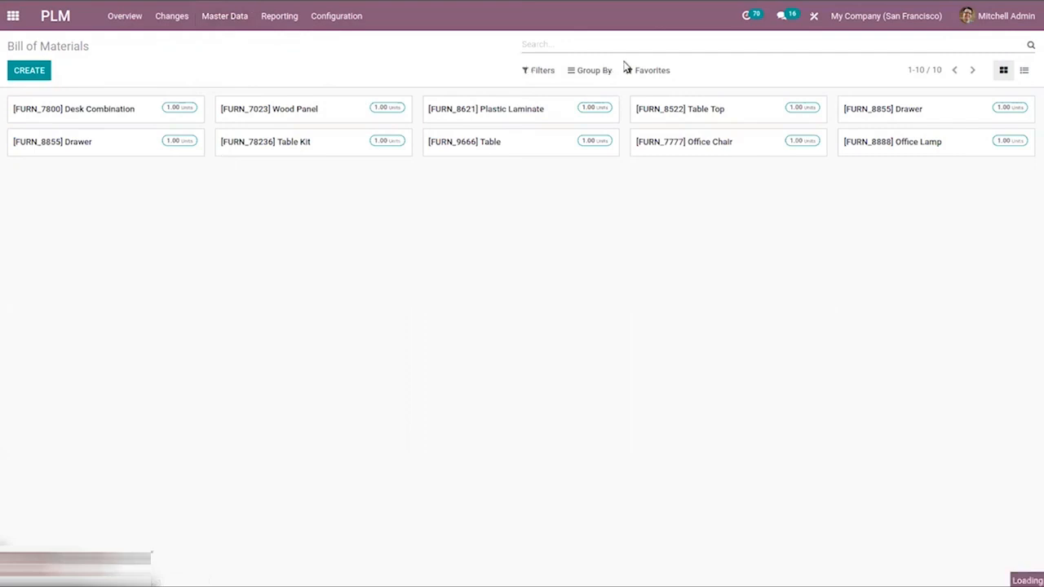
pyautogui.write('t')
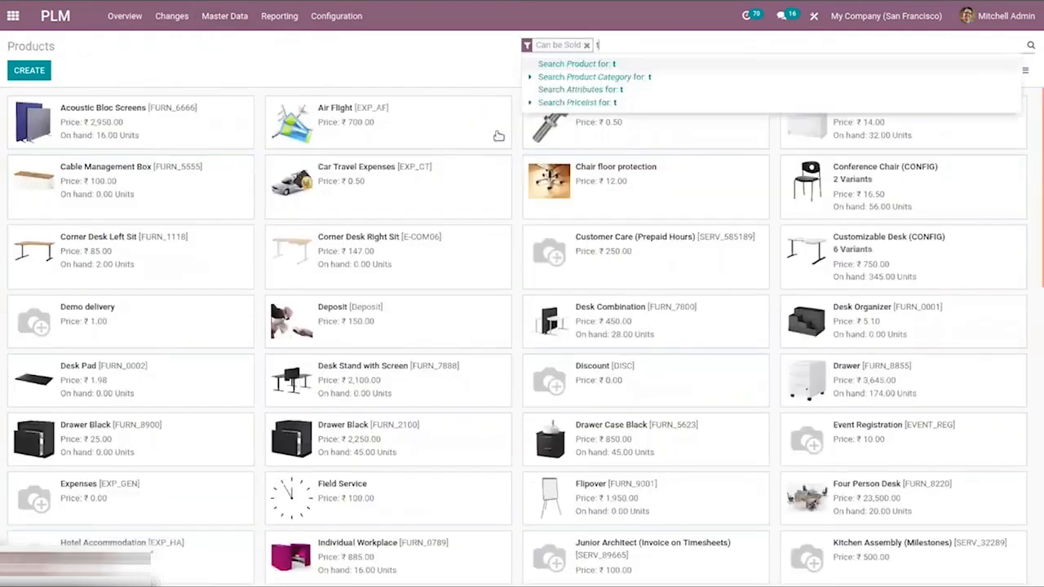
pyautogui.press('BackSpace')
pyautogui.write('ab')
pyautogui.press('BackSpace')
pyautogui.press('BackSpace')
pyautogui.write('tab')
pyautogui.press('Return')
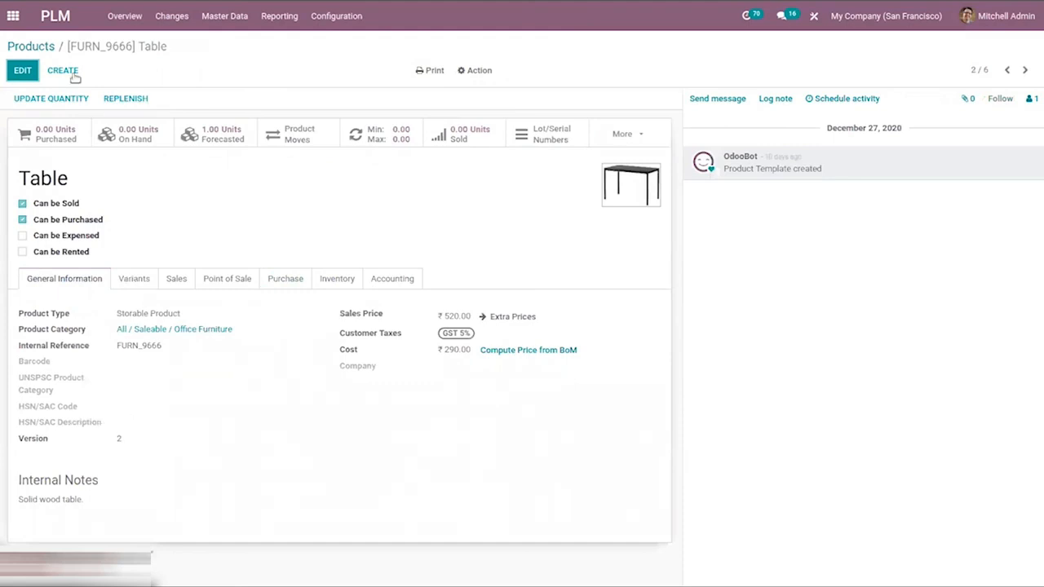
pyautogui.click(39, 47)
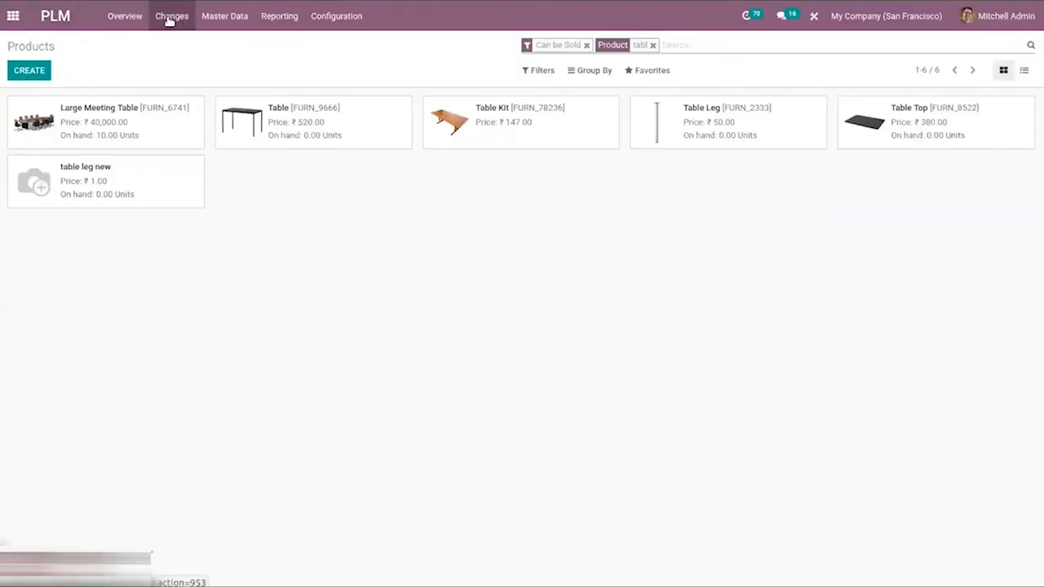
# Step: Look through the PLM overview, the change orders board, and the product and bill of materials lists
pyautogui.click(137, 17)
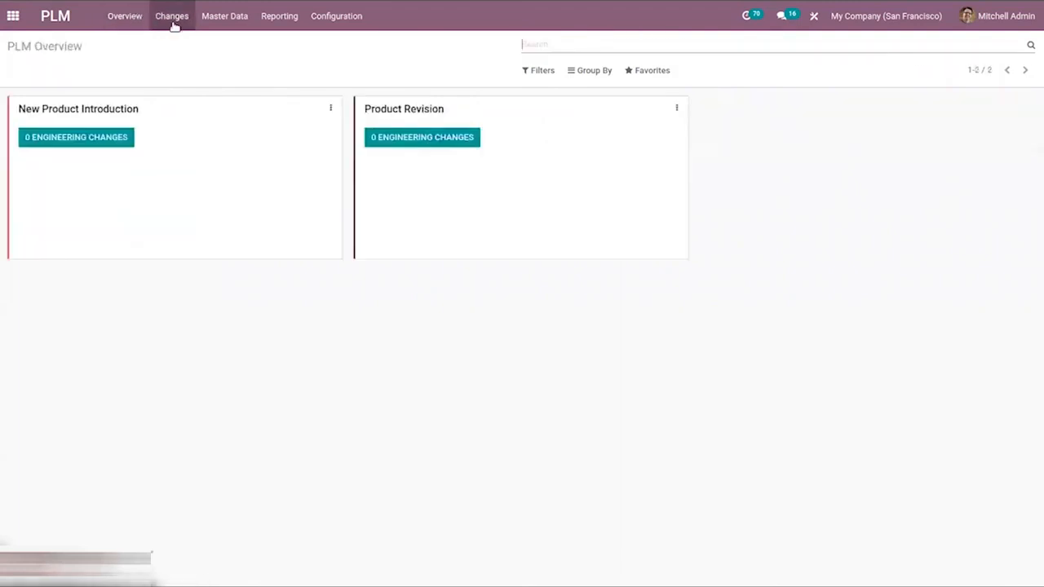
pyautogui.click(171, 17)
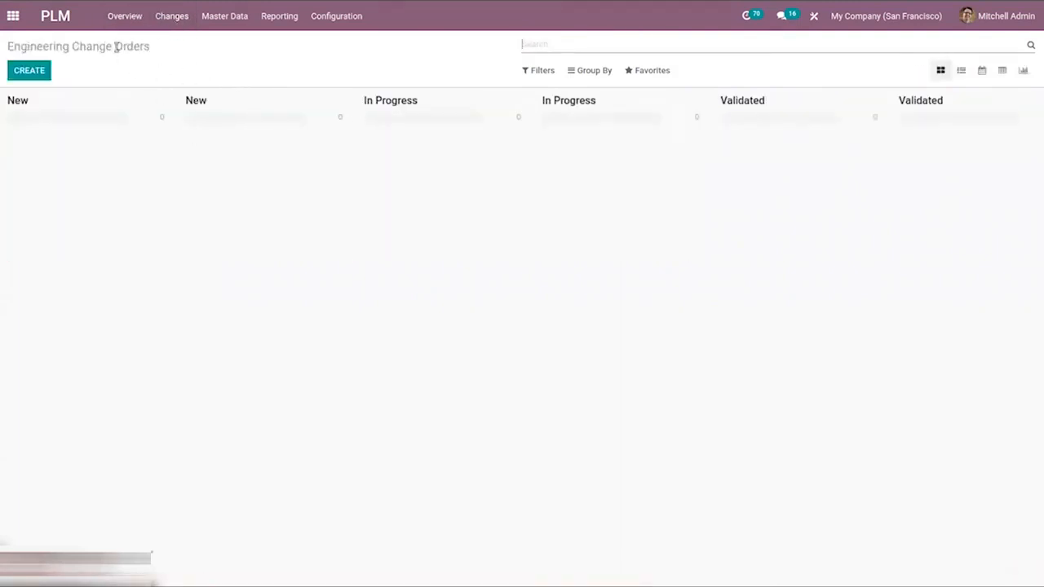
pyautogui.click(218, 18)
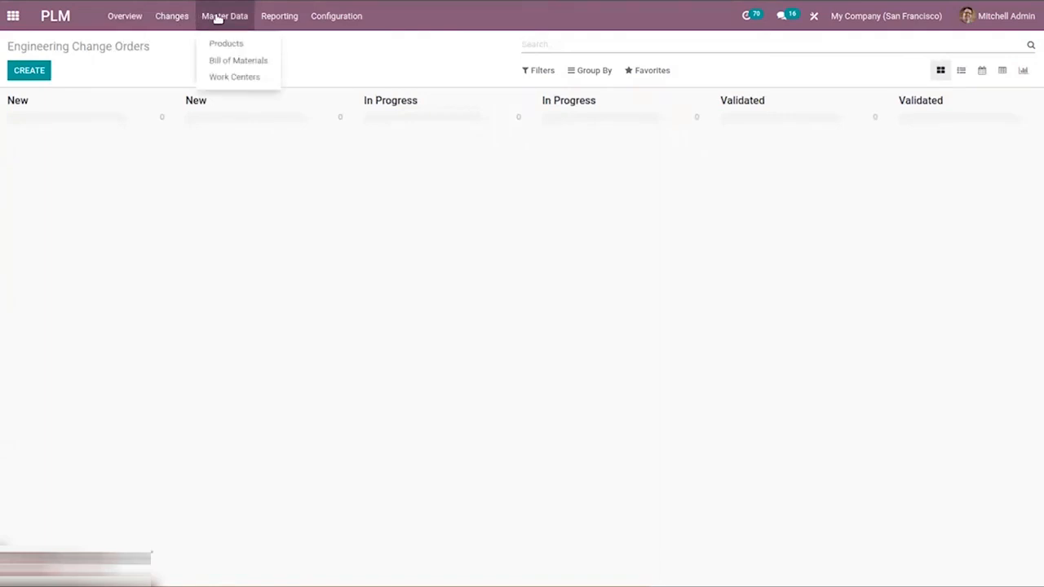
pyautogui.click(245, 47)
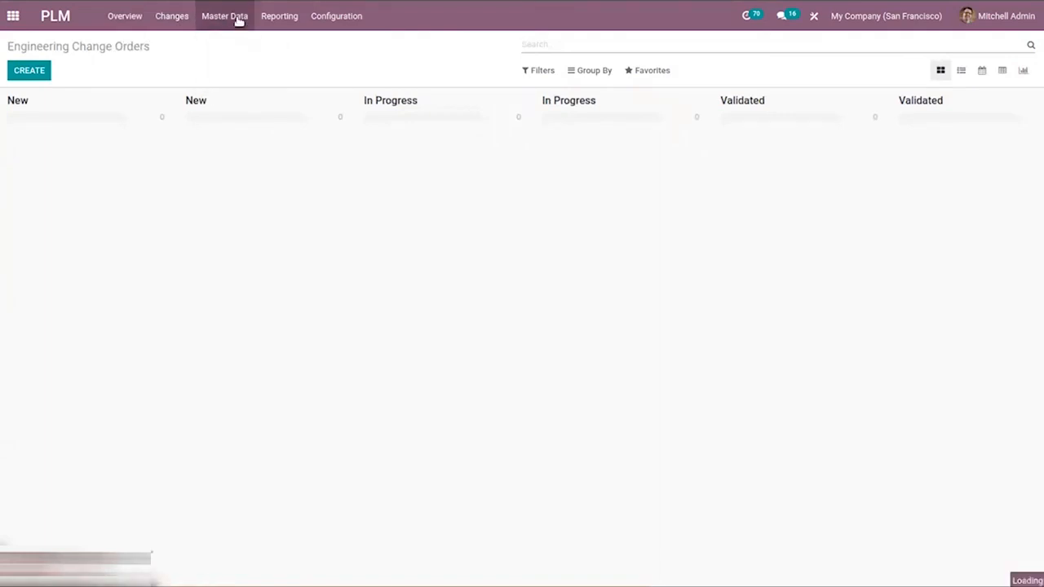
pyautogui.click(239, 21)
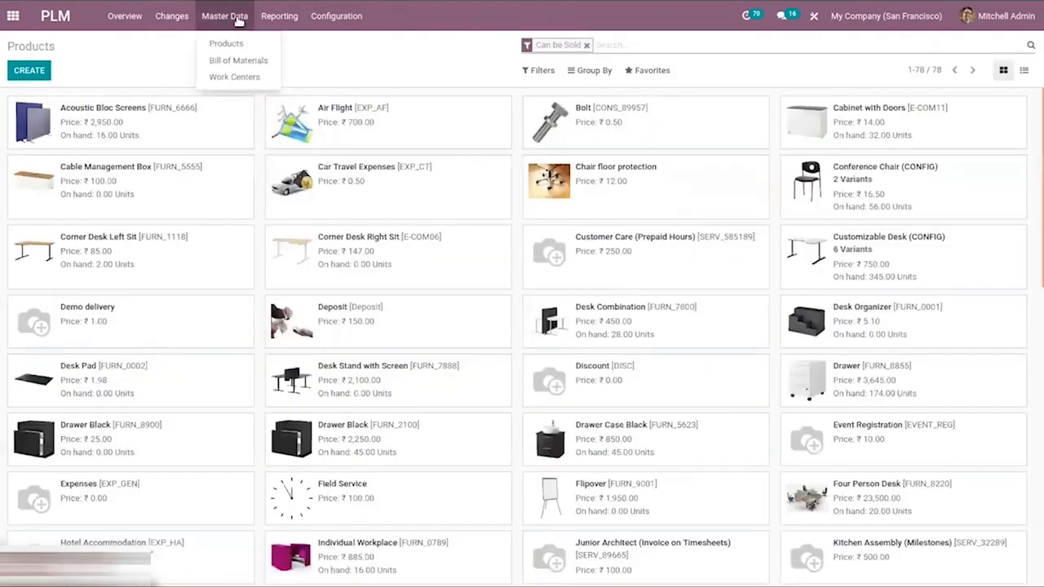
pyautogui.click(241, 60)
# Step: Examine the Assembly Line 1 work center's details and return to the work centers list
pyautogui.click(226, 20)
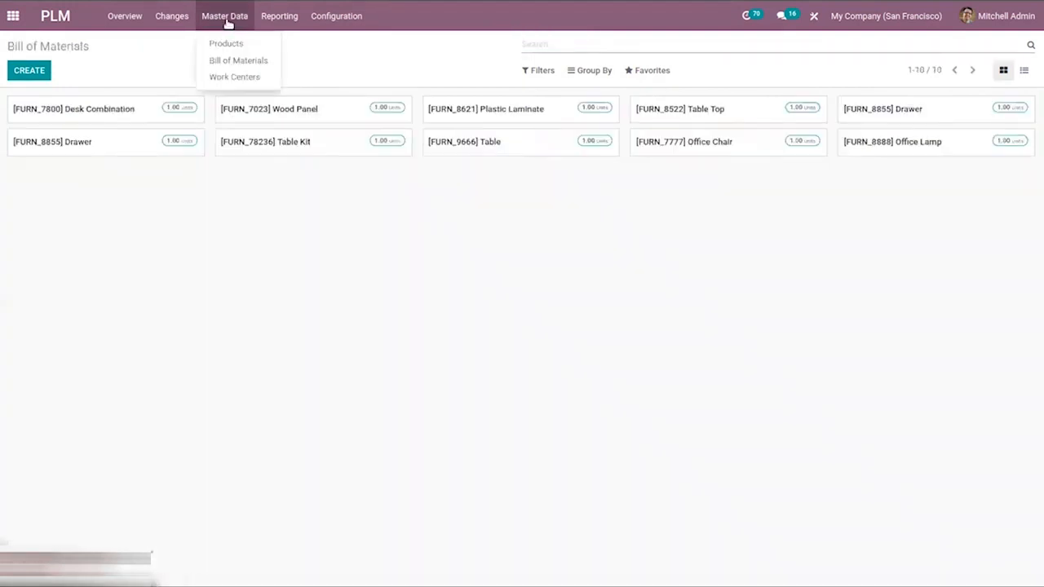
pyautogui.click(227, 75)
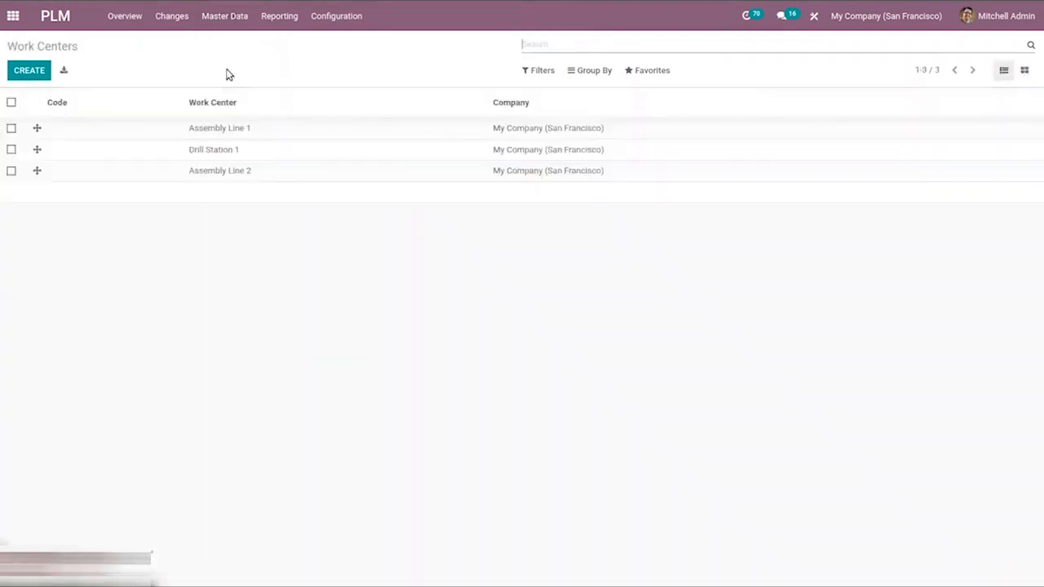
pyautogui.click(228, 127)
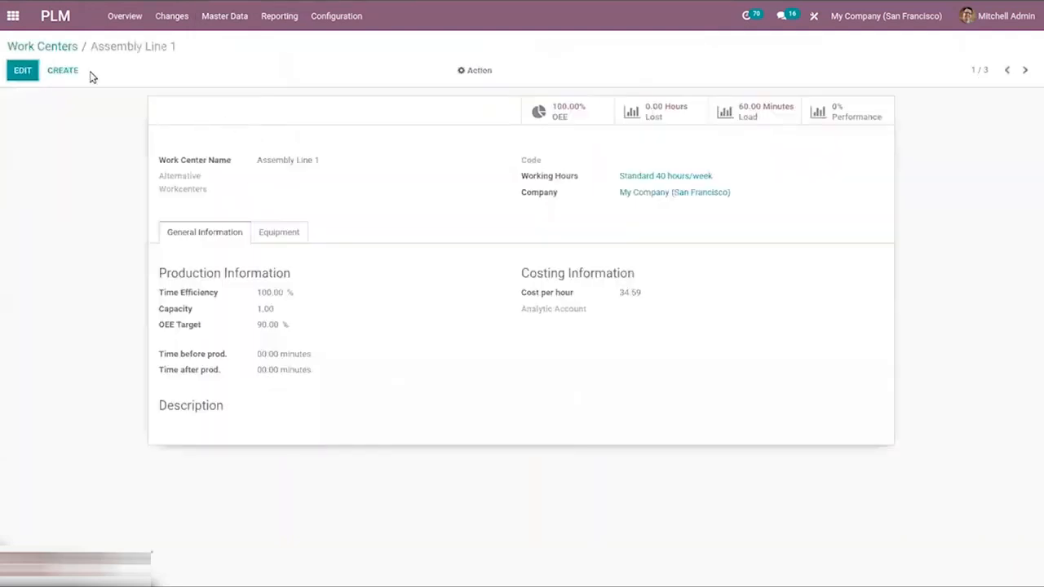
pyautogui.click(47, 49)
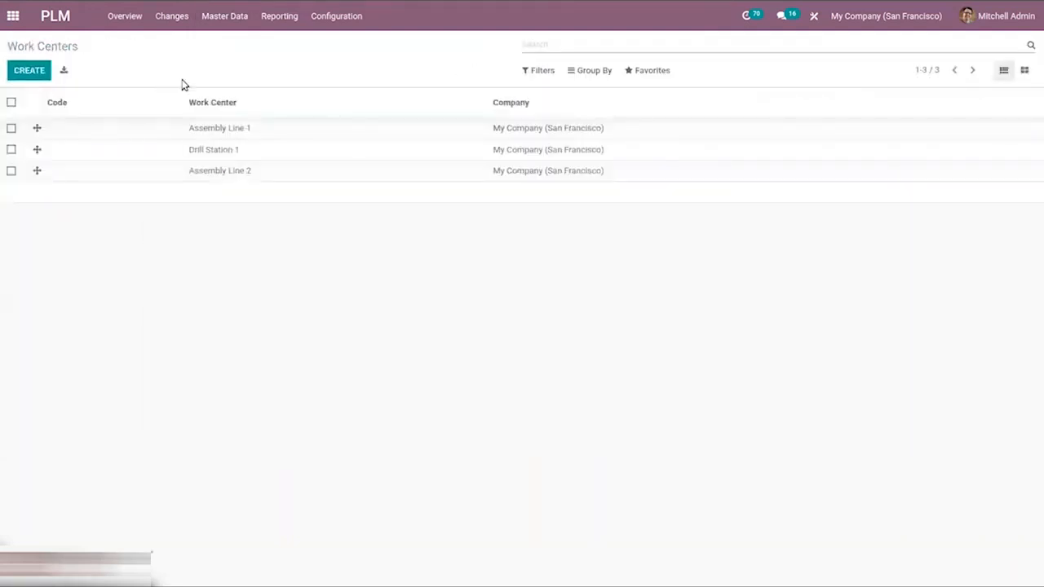
# Step: Open the engineering change orders report and set its measure to BoM Revision
pyautogui.click(258, 24)
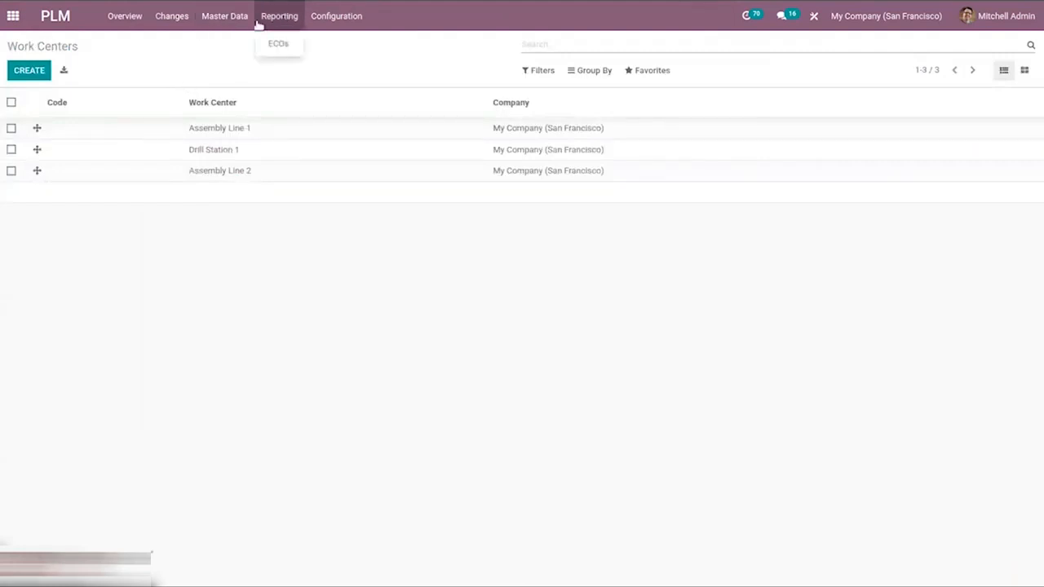
pyautogui.moveTo(363, 17)
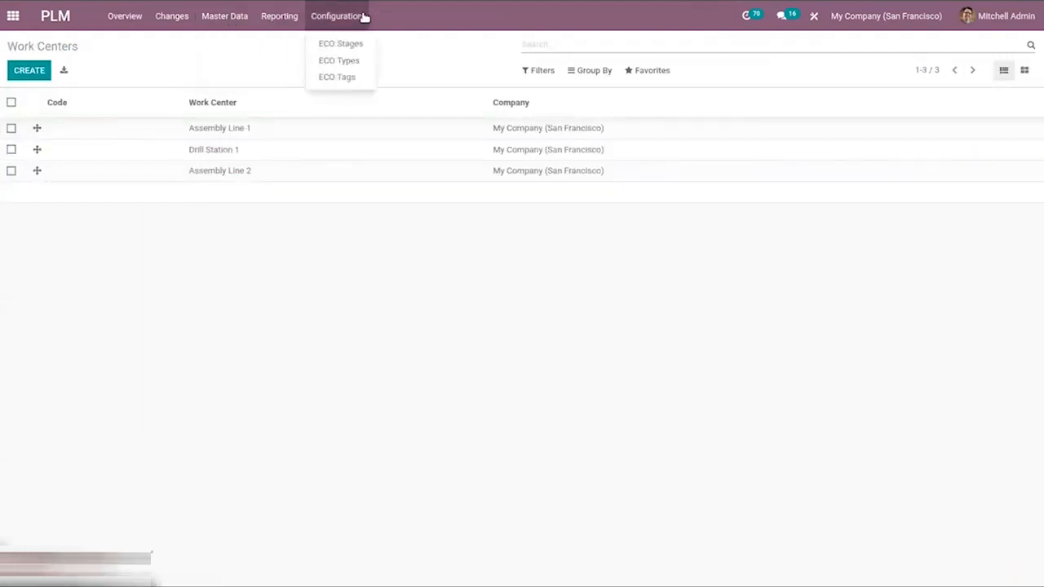
pyautogui.moveTo(284, 19)
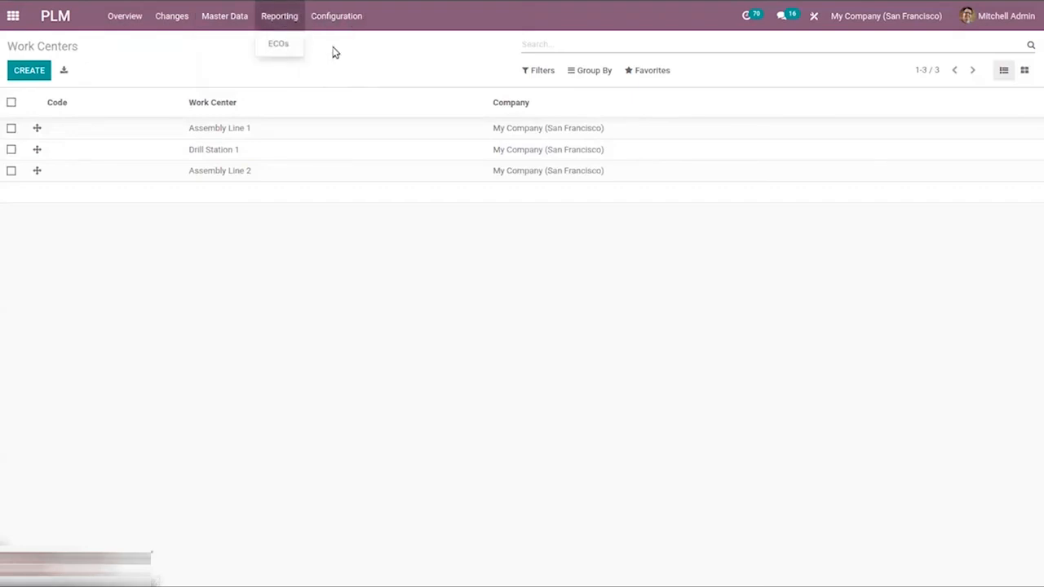
pyautogui.click(287, 45)
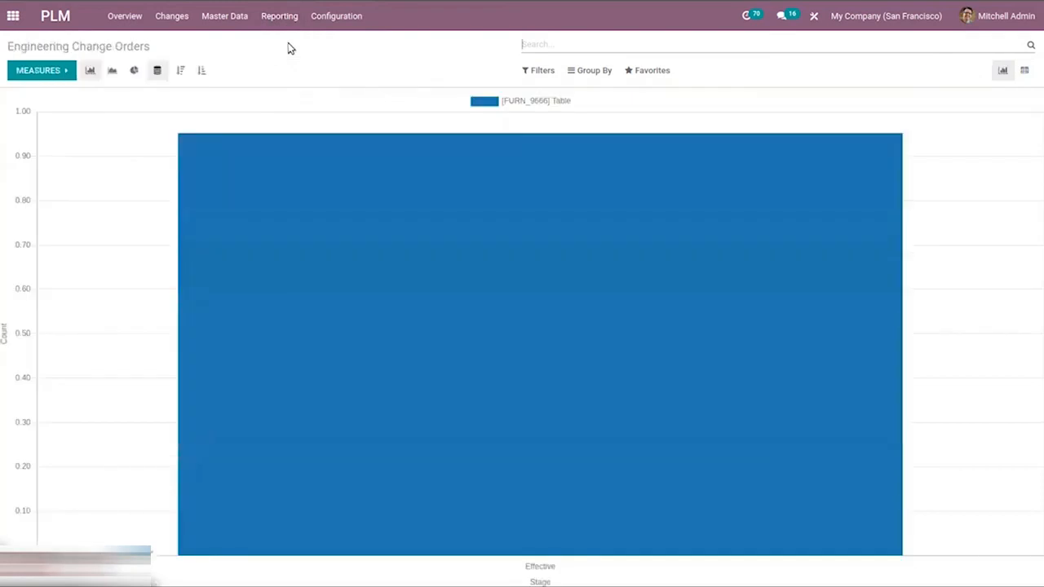
pyautogui.click(59, 72)
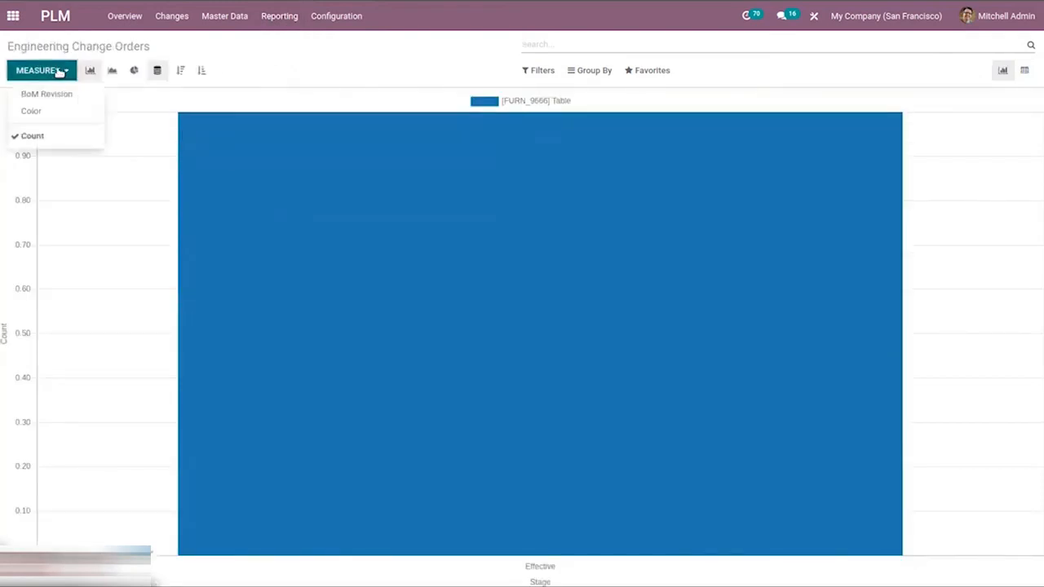
pyautogui.click(44, 115)
pyautogui.click(56, 95)
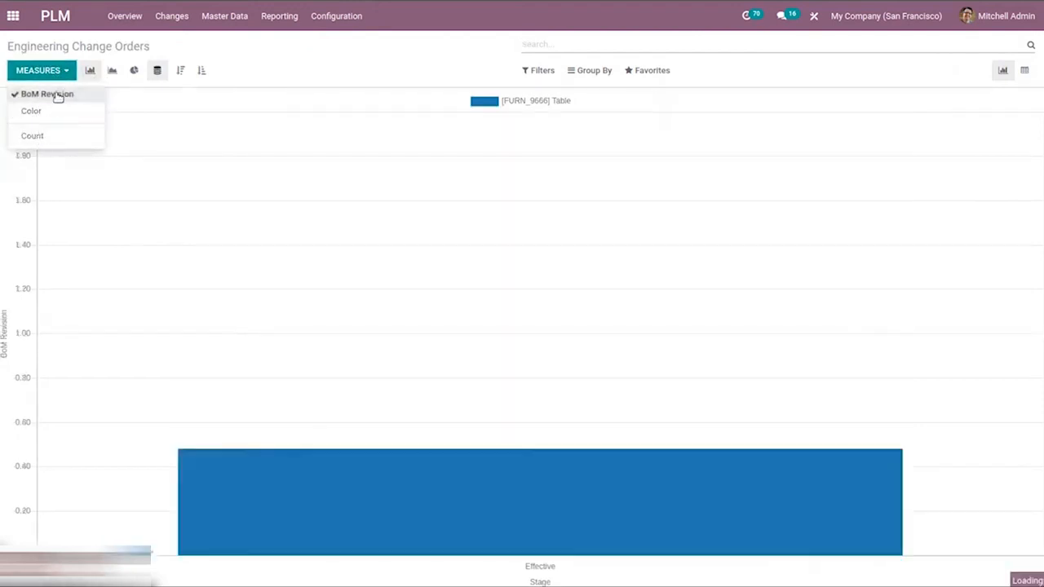
pyautogui.click(230, 65)
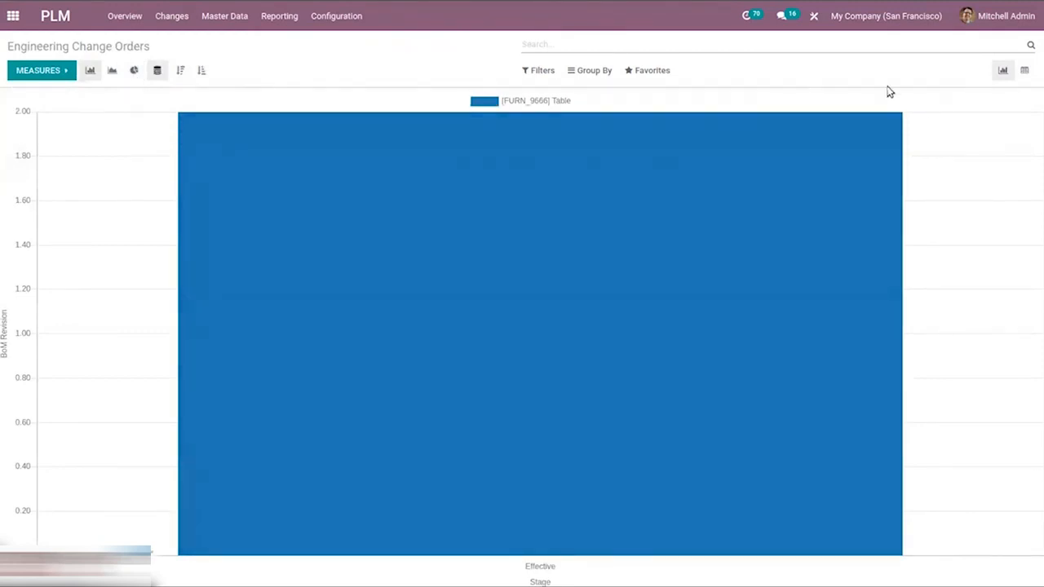
# Step: Try the My Change Orders and Awaiting My Validation filters on the engineering change orders report, removing each one again
pyautogui.click(542, 71)
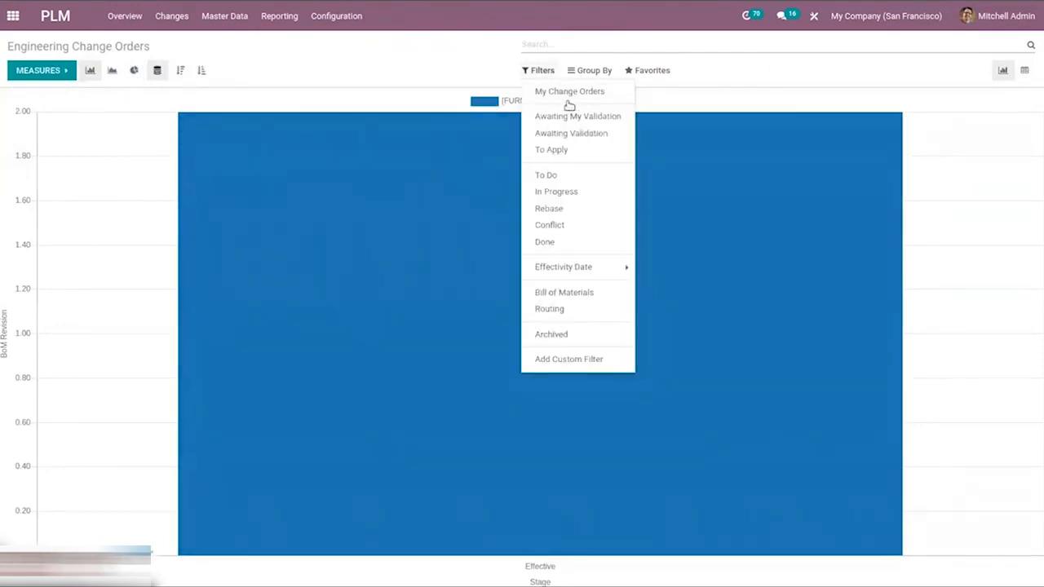
pyautogui.click(571, 92)
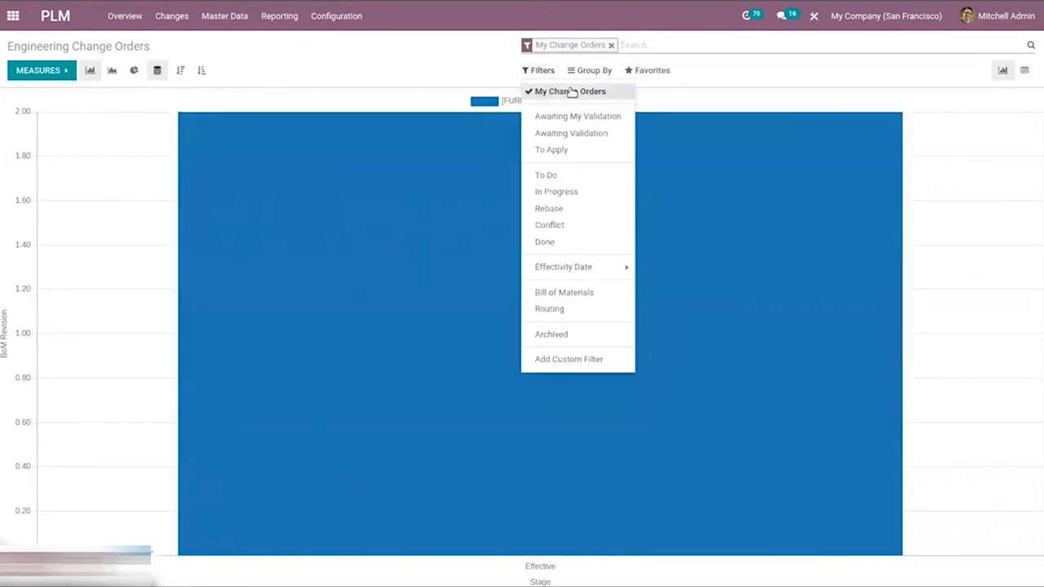
pyautogui.click(571, 91)
pyautogui.click(576, 119)
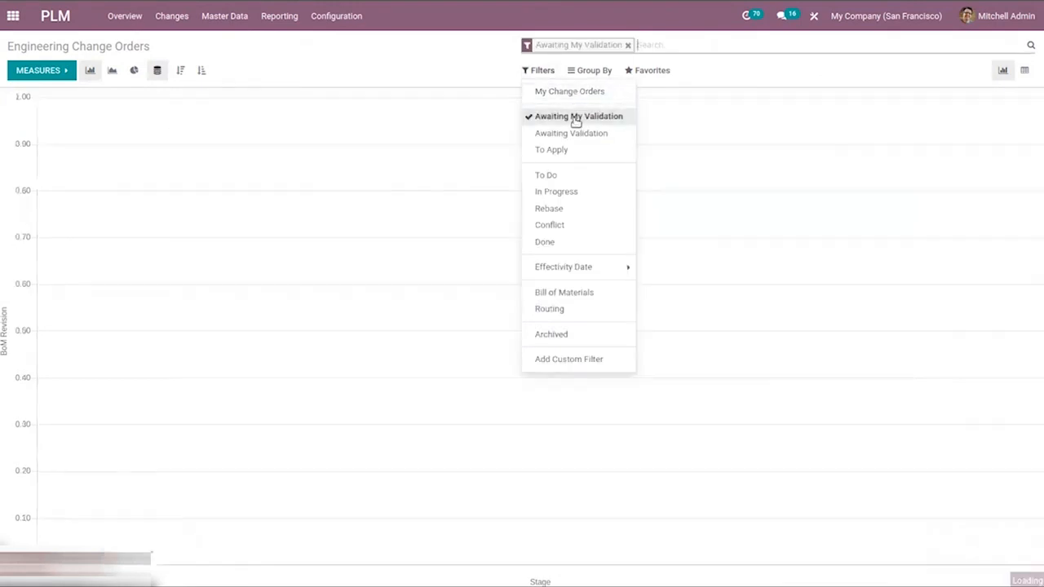
pyautogui.click(574, 119)
# Step: Filter the engineering change orders report by To Apply, In Progress or Conflict, and Bill of Materials or Routing
pyautogui.click(562, 149)
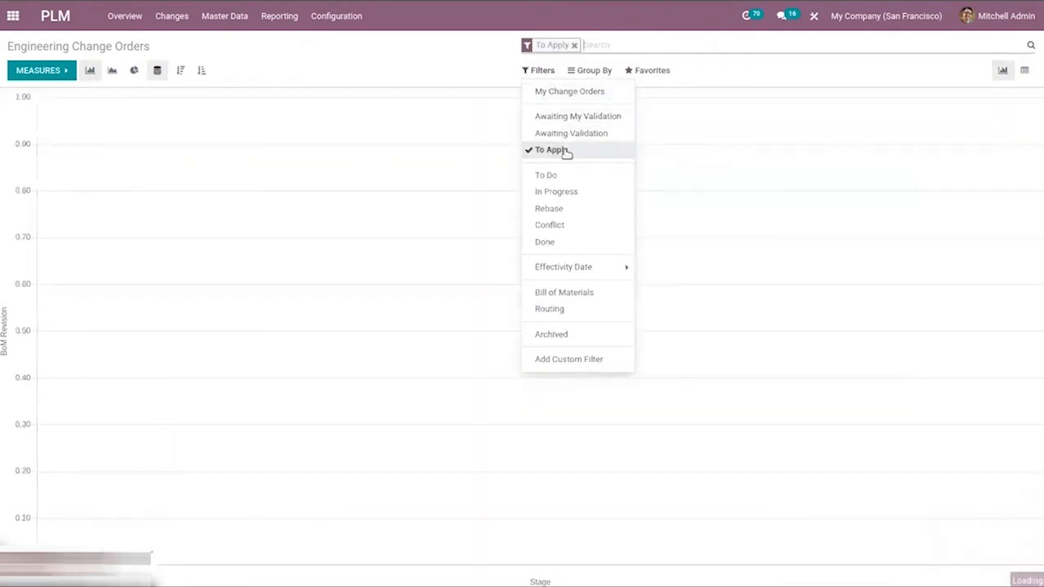
pyautogui.click(575, 193)
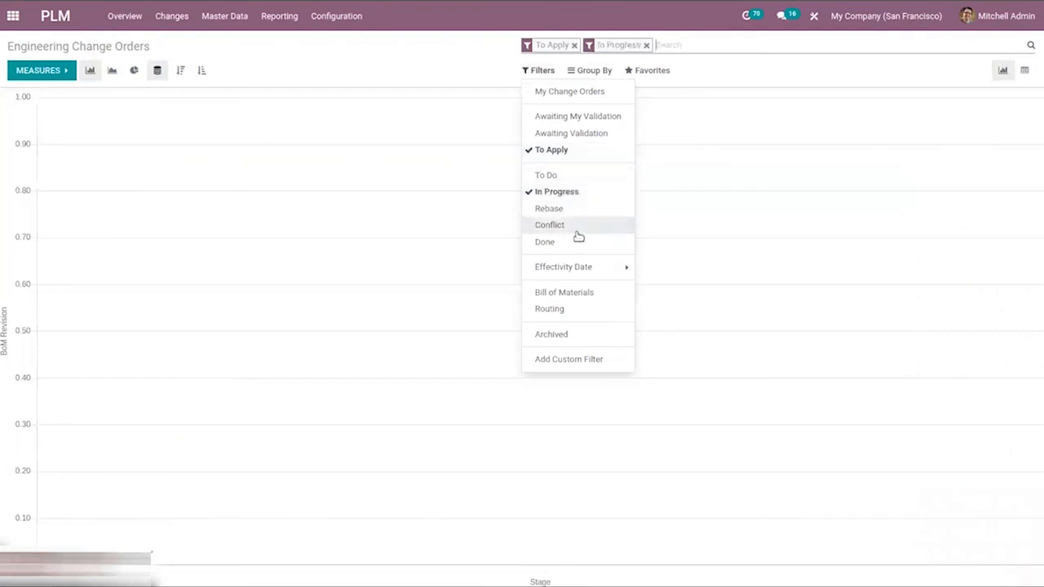
pyautogui.click(576, 224)
pyautogui.click(574, 293)
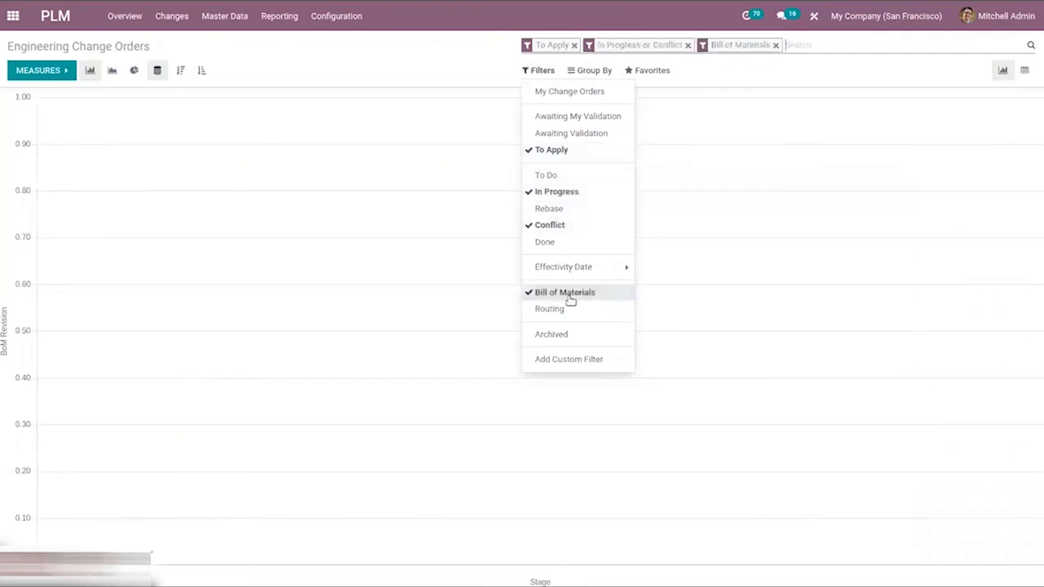
pyautogui.click(566, 308)
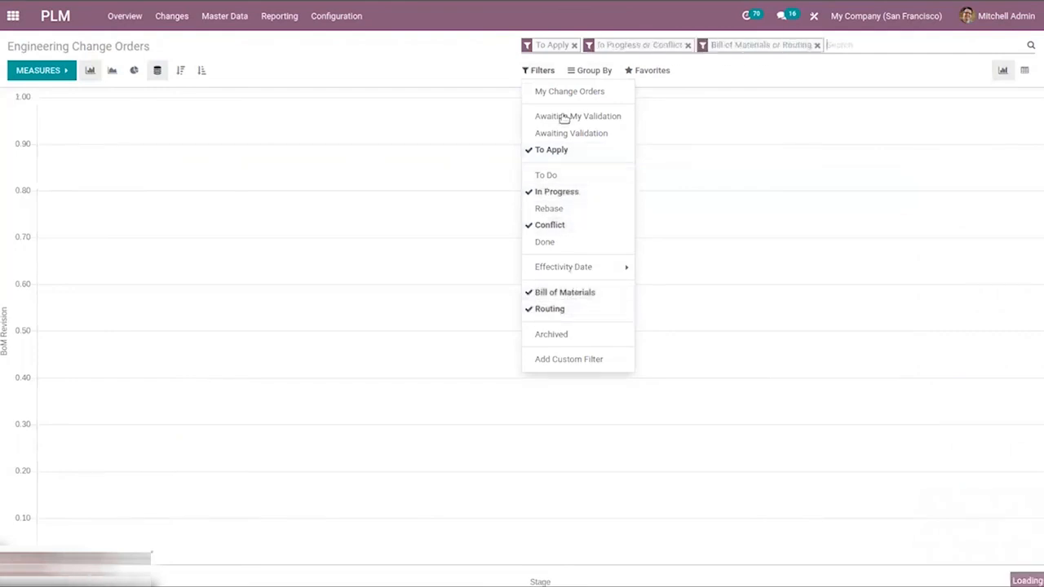
# Step: Group the engineering change orders report by Stage and show it as a pivot table
pyautogui.click(584, 71)
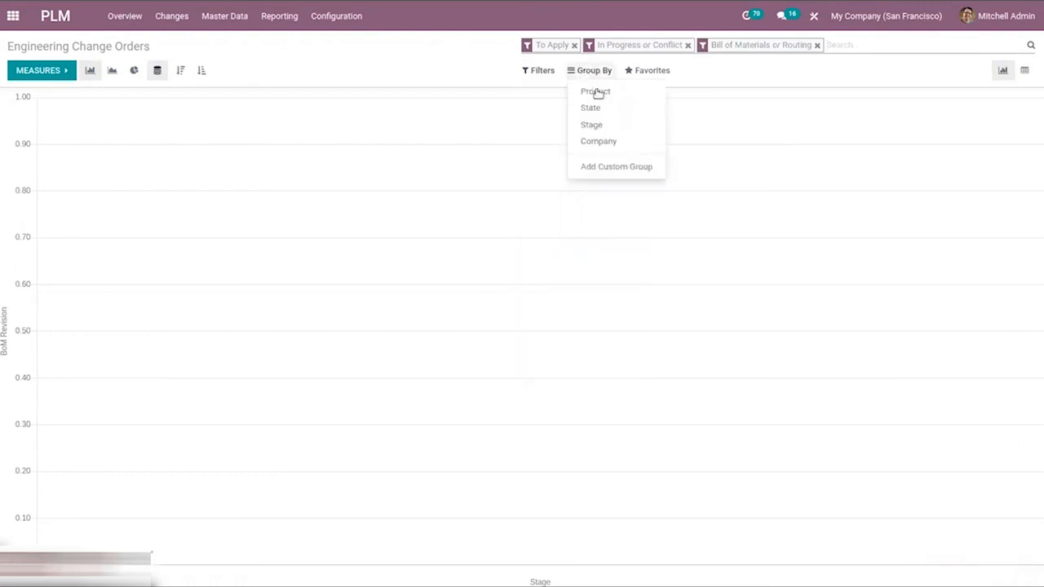
pyautogui.click(624, 127)
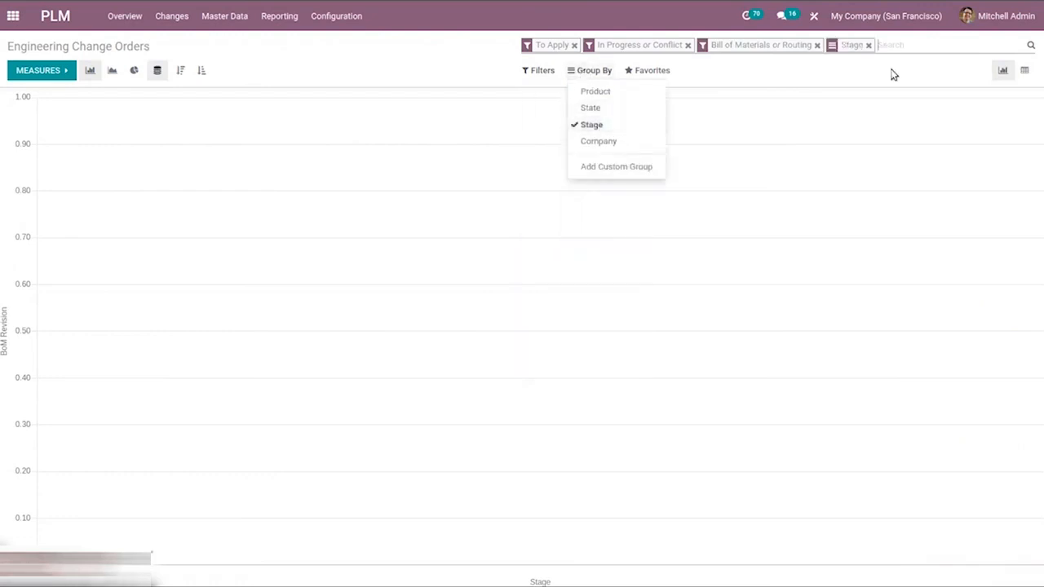
pyautogui.click(1026, 72)
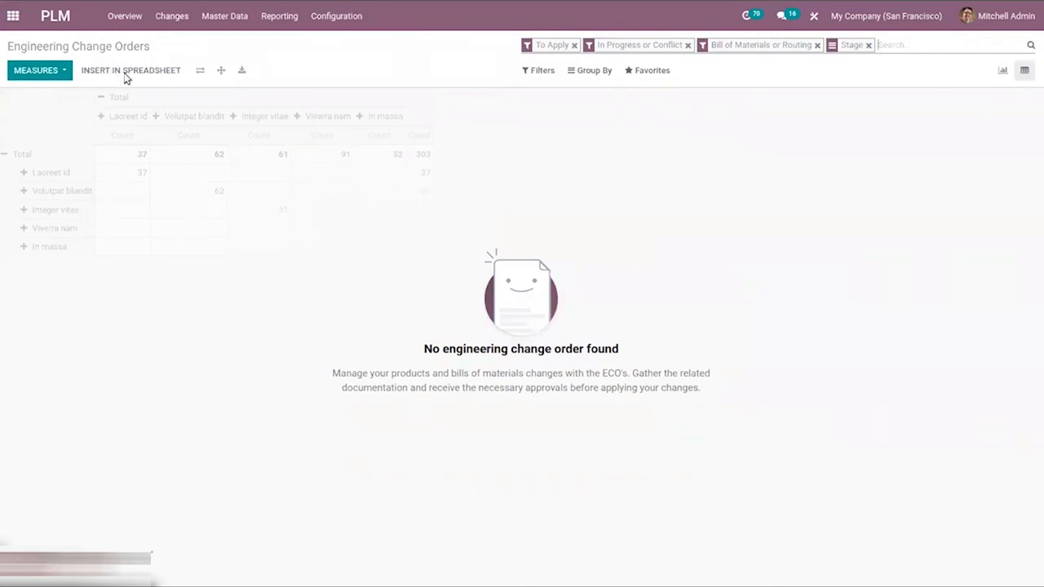
# Step: Clear all filters and the Stage grouping from the pivot, and check its spreadsheet insertion options without inserting it
pyautogui.click(868, 45)
pyautogui.click(818, 45)
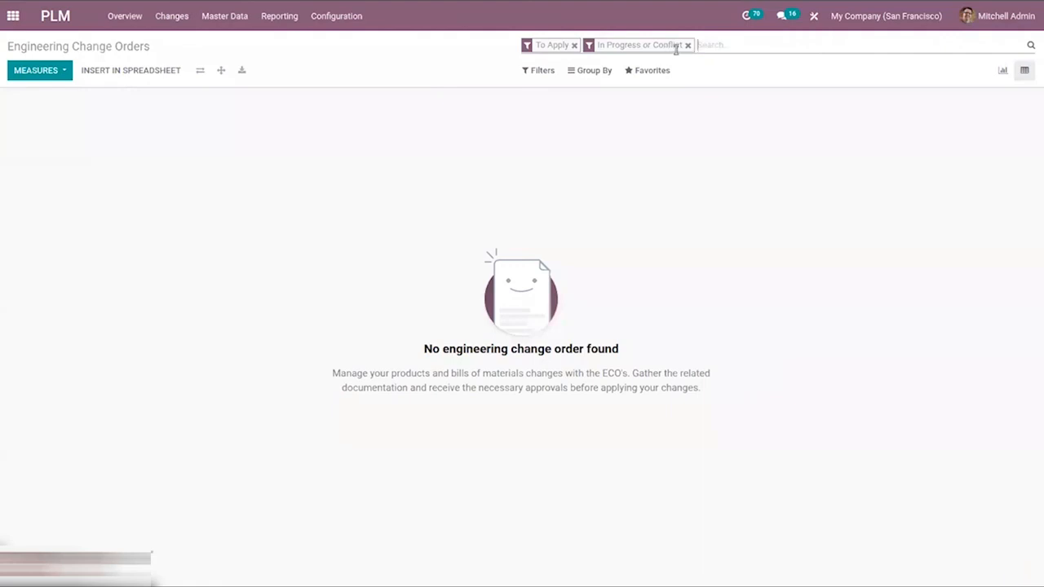
pyautogui.click(688, 45)
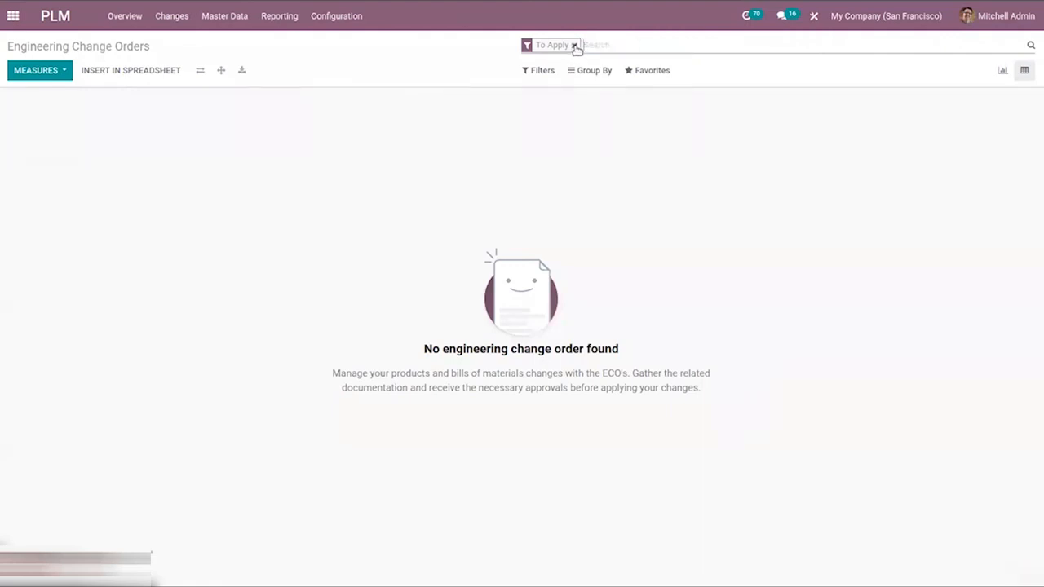
pyautogui.click(574, 45)
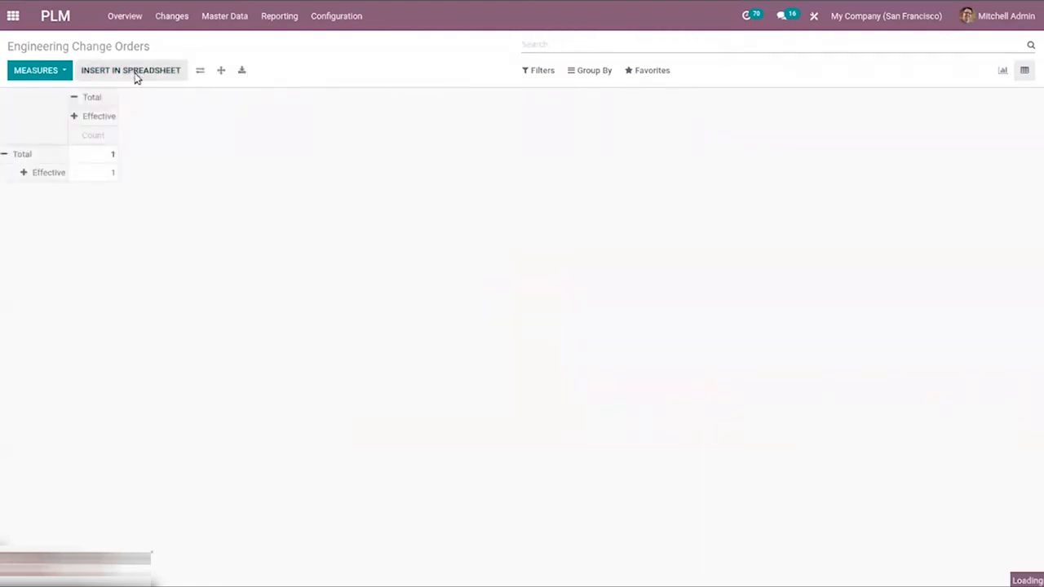
pyautogui.click(136, 72)
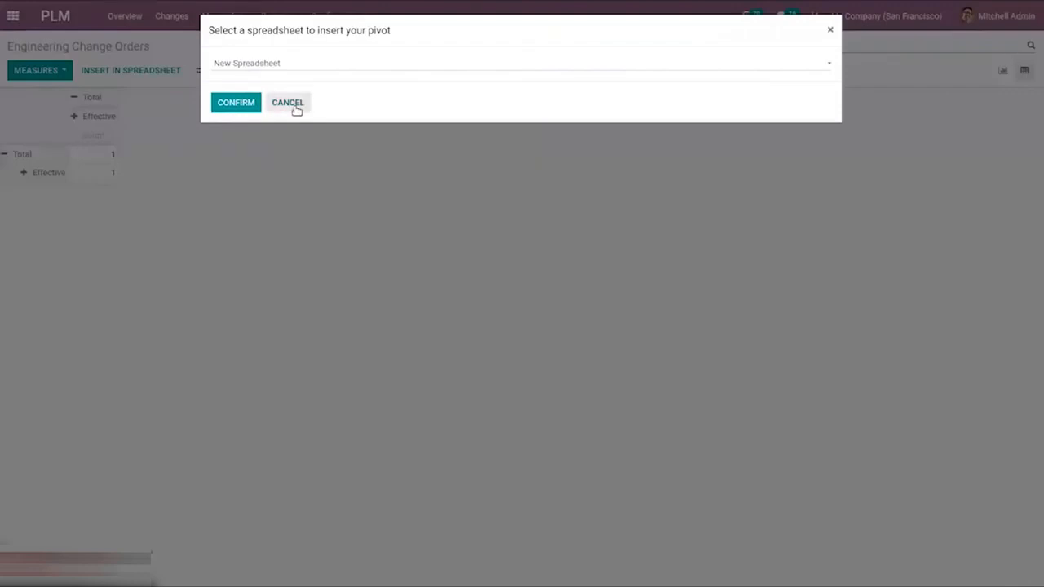
pyautogui.click(291, 103)
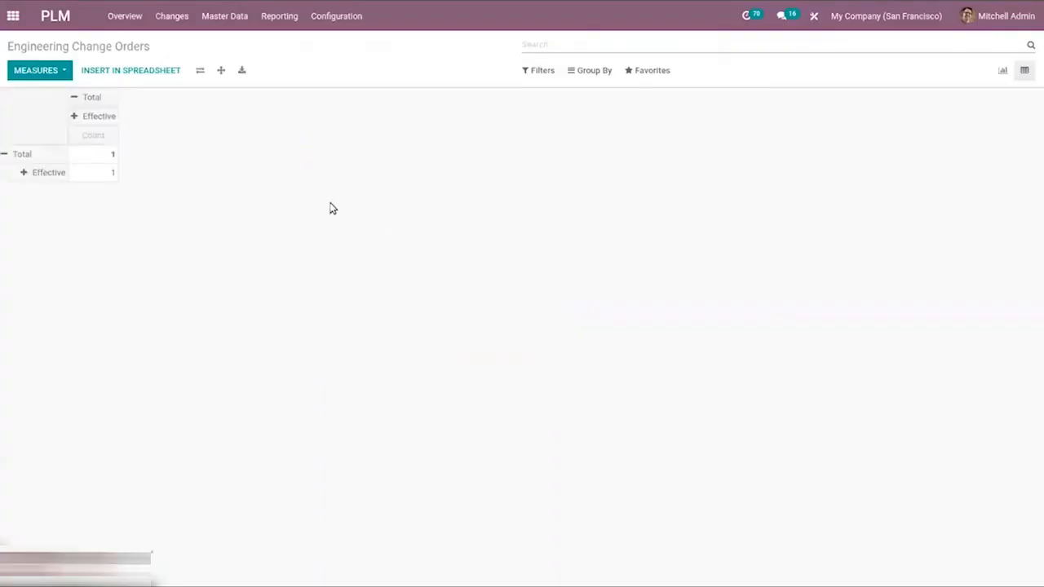